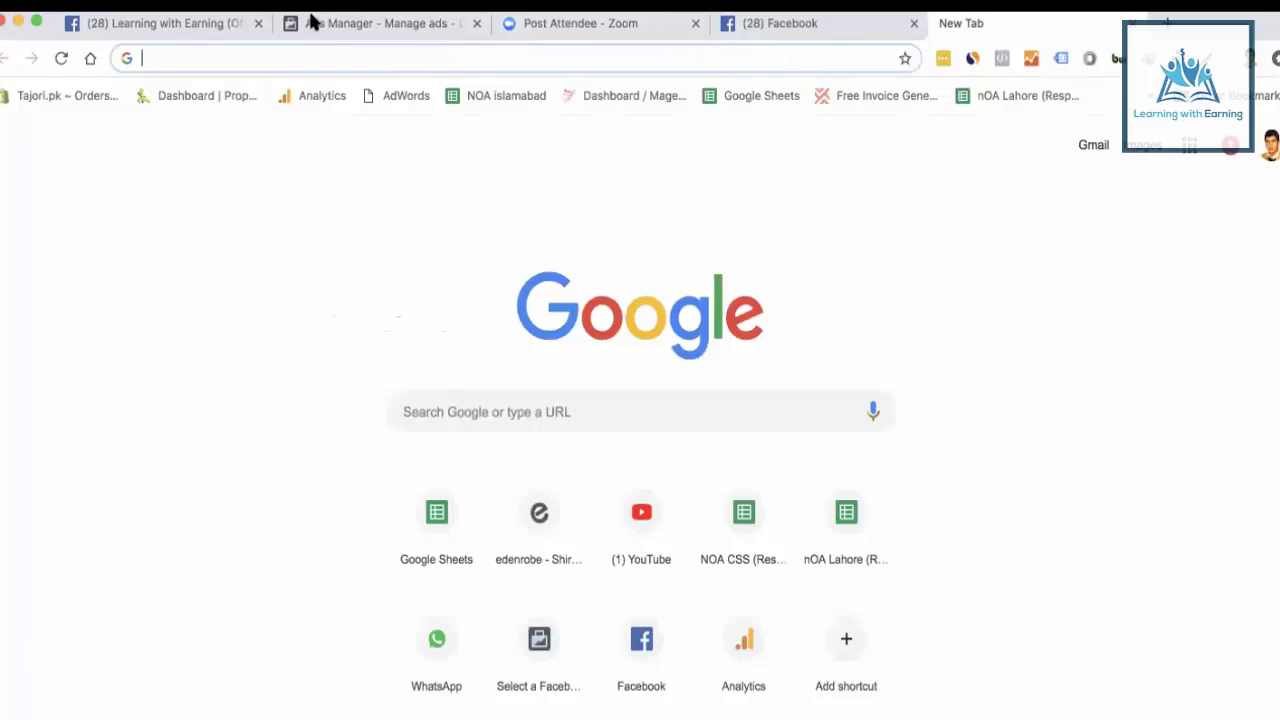
{"action": "left_click", "coordinate": [222, 244]}
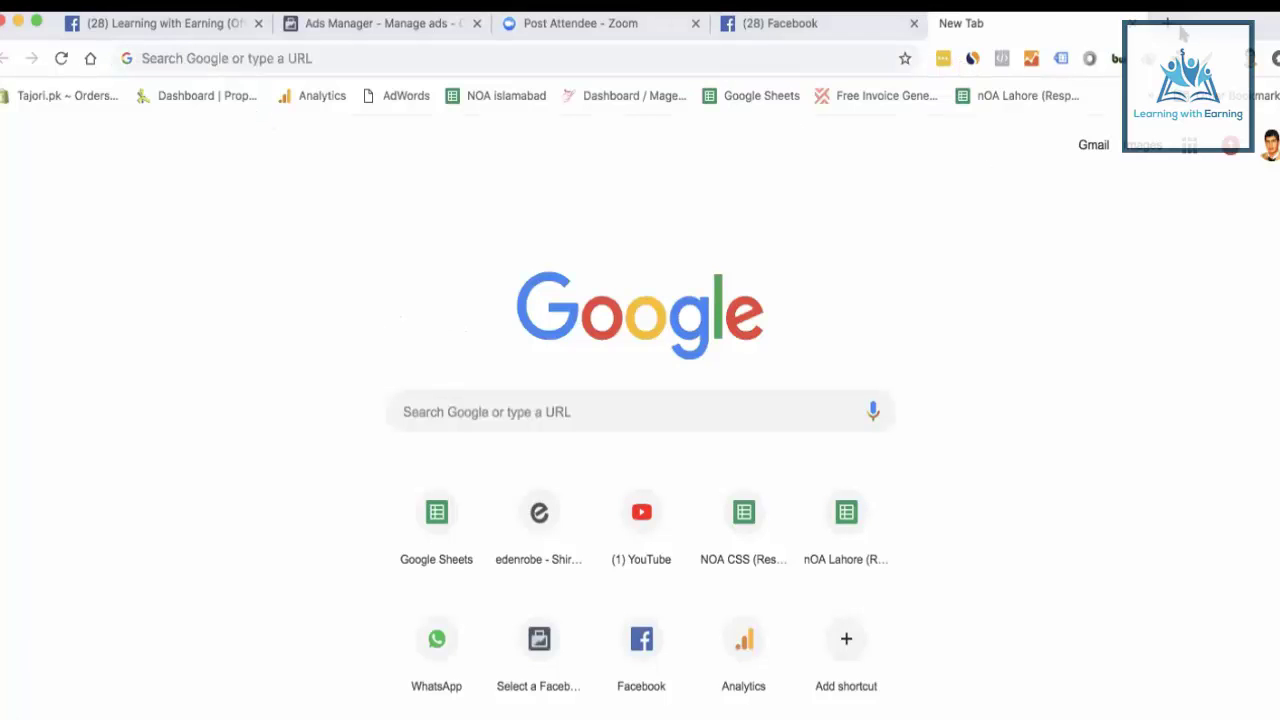
{"action": "mouse_move", "coordinate": [1180, 4]}
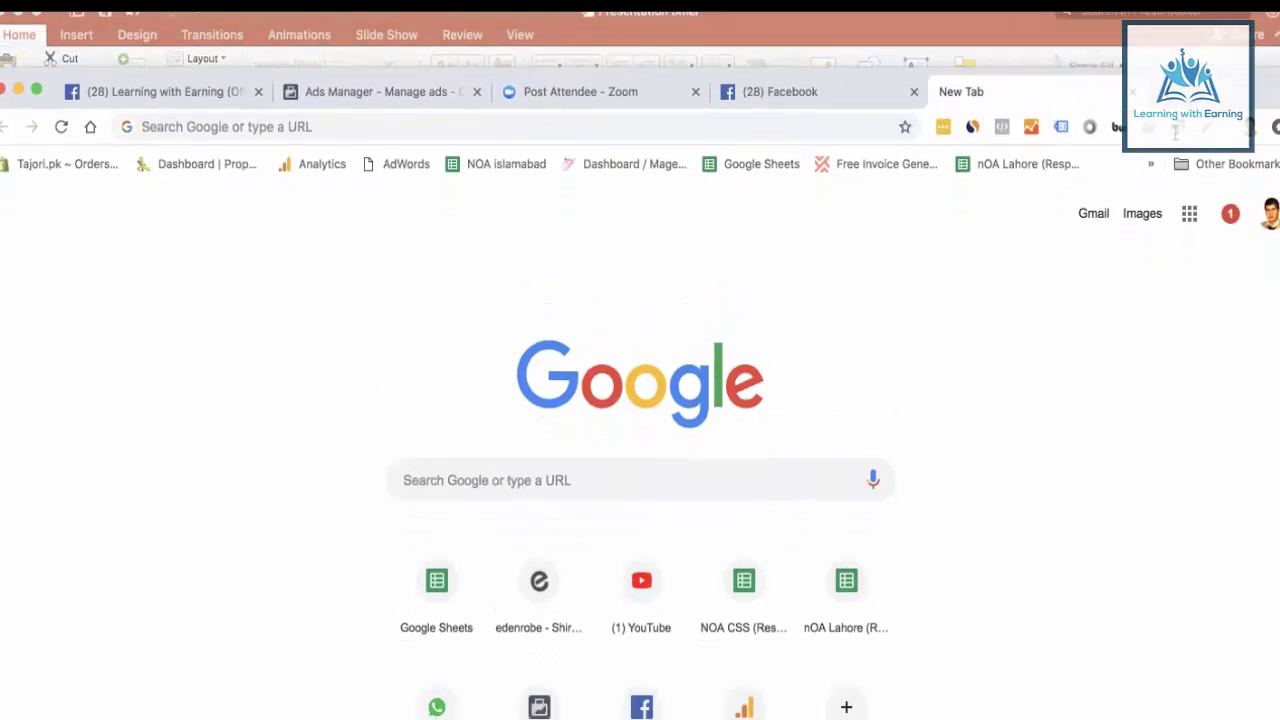
{"action": "left_click", "coordinate": [355, 92]}
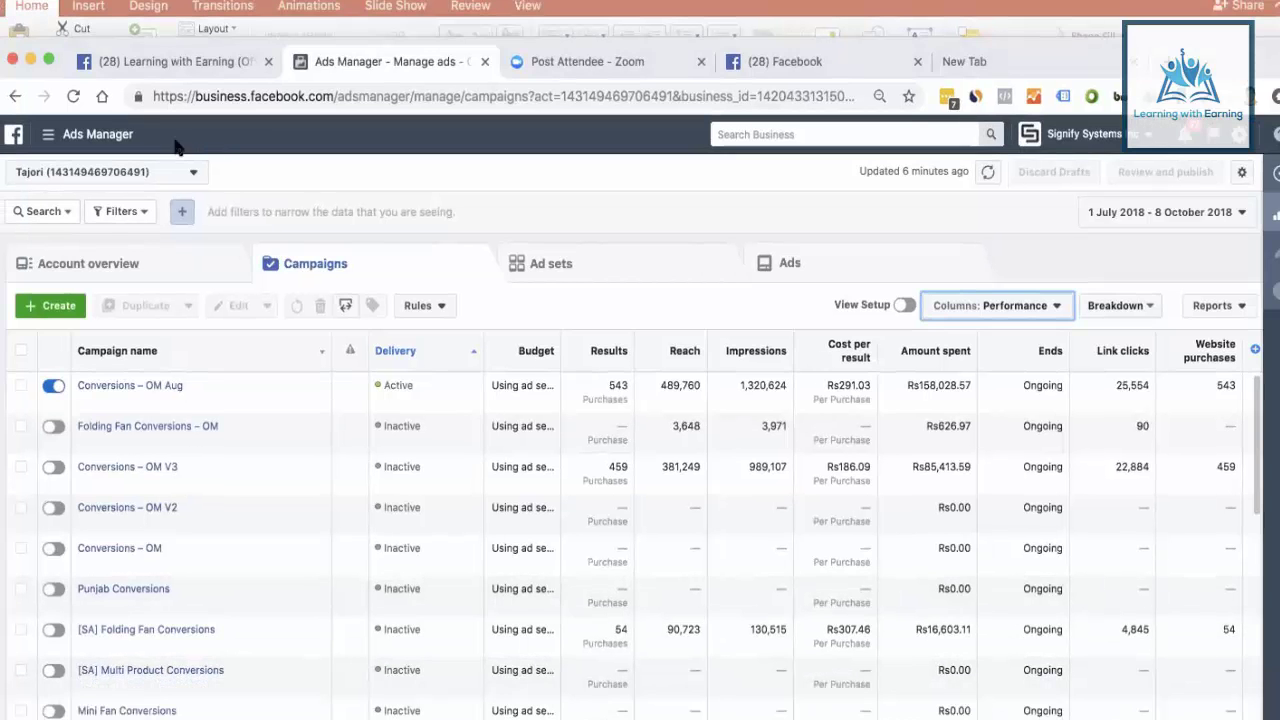
{"action": "left_click", "coordinate": [84, 176]}
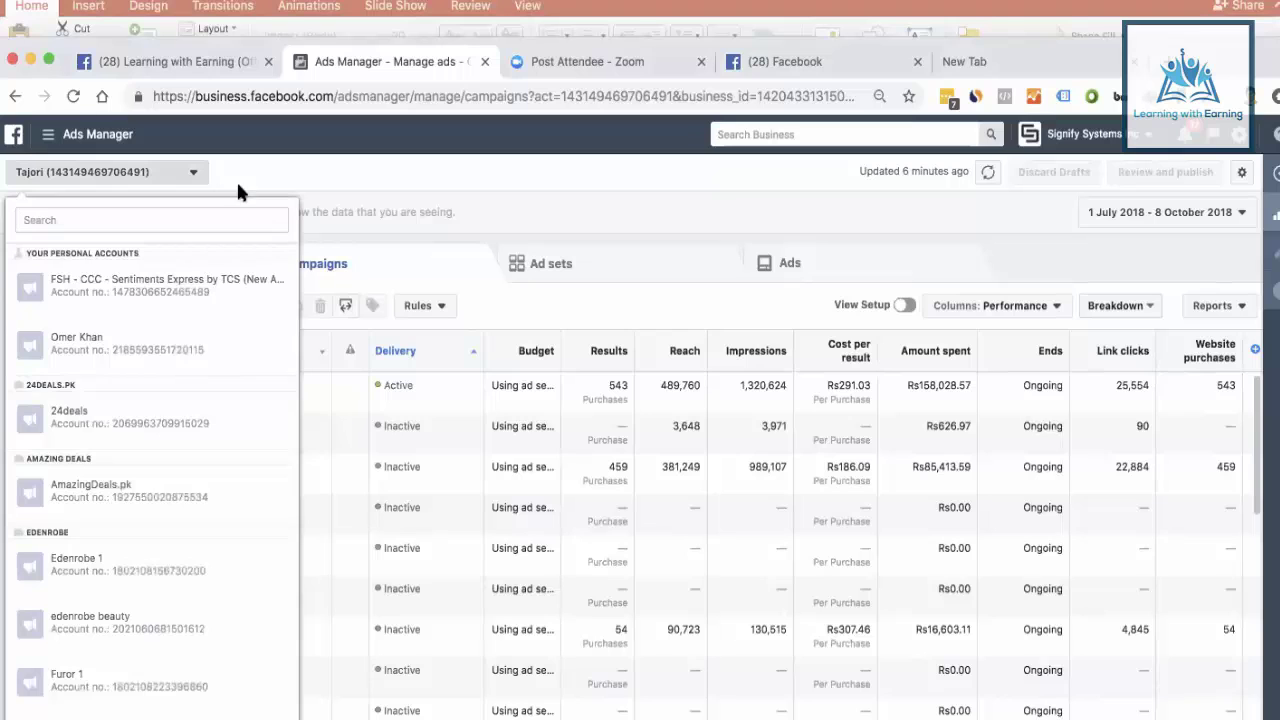
{"action": "left_click", "coordinate": [50, 137]}
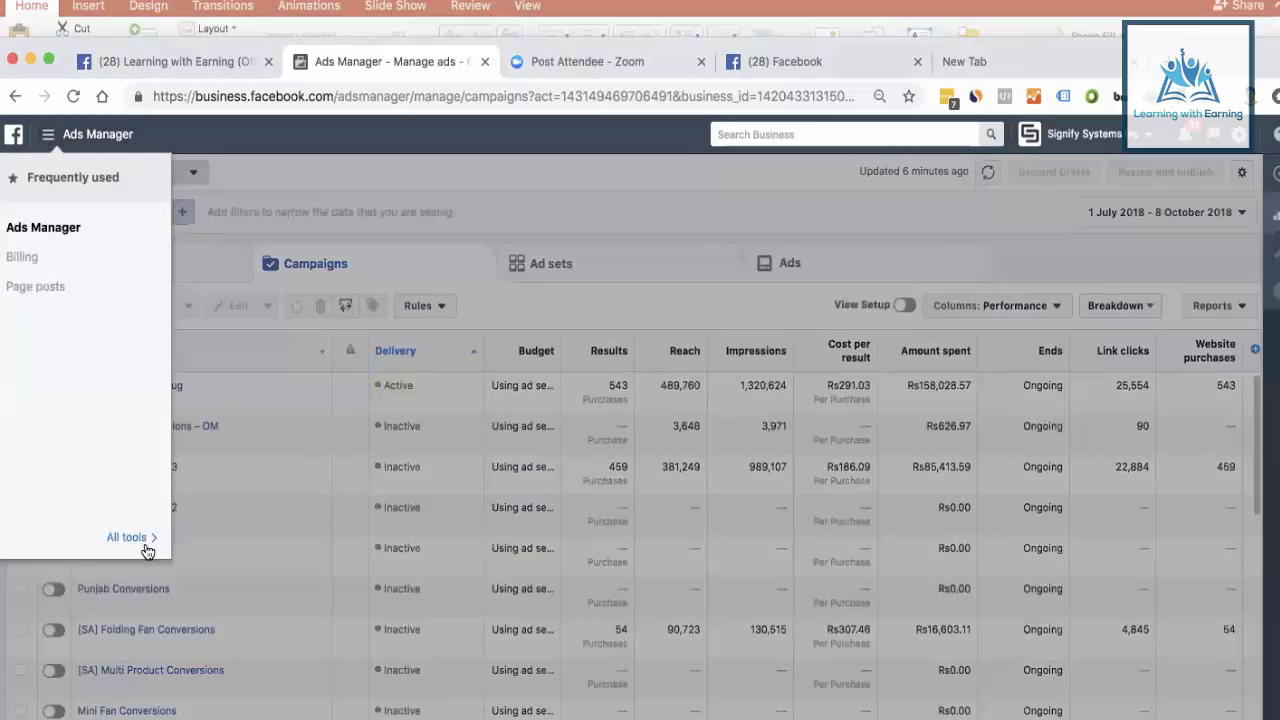
{"action": "left_click", "coordinate": [148, 542]}
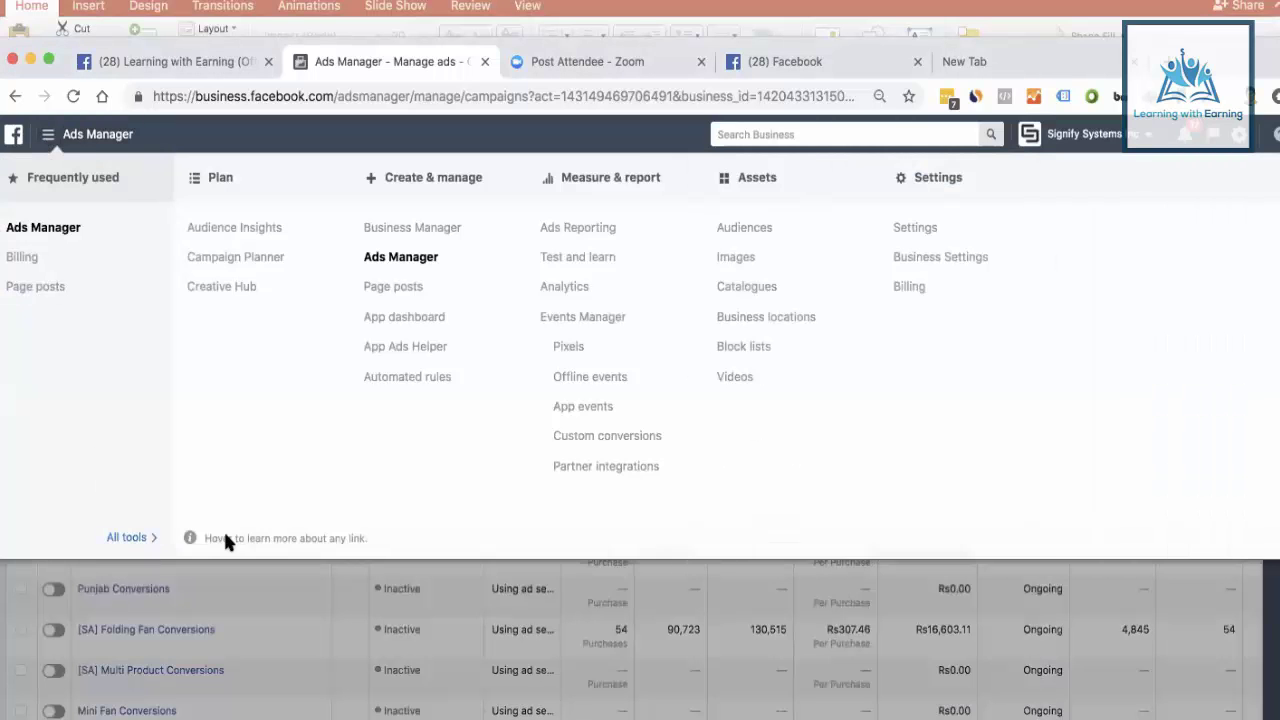
{"action": "left_click", "coordinate": [570, 347]}
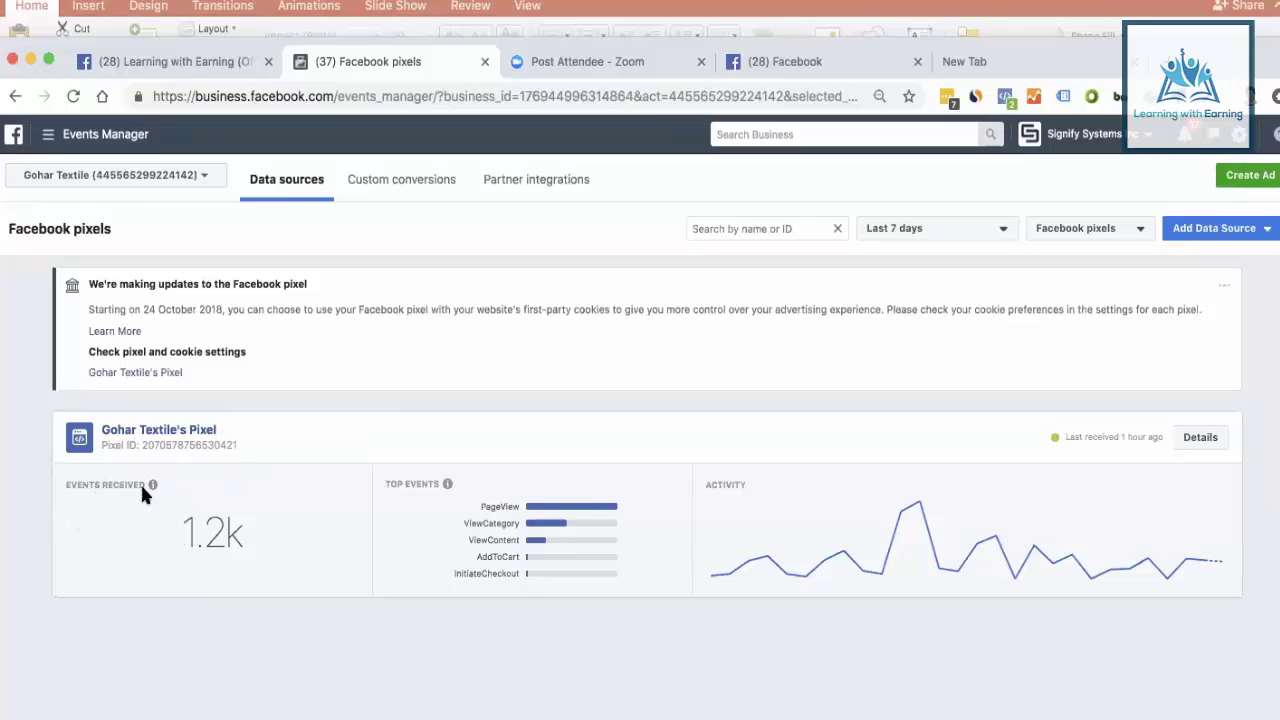
{"action": "mouse_move", "coordinate": [154, 487]}
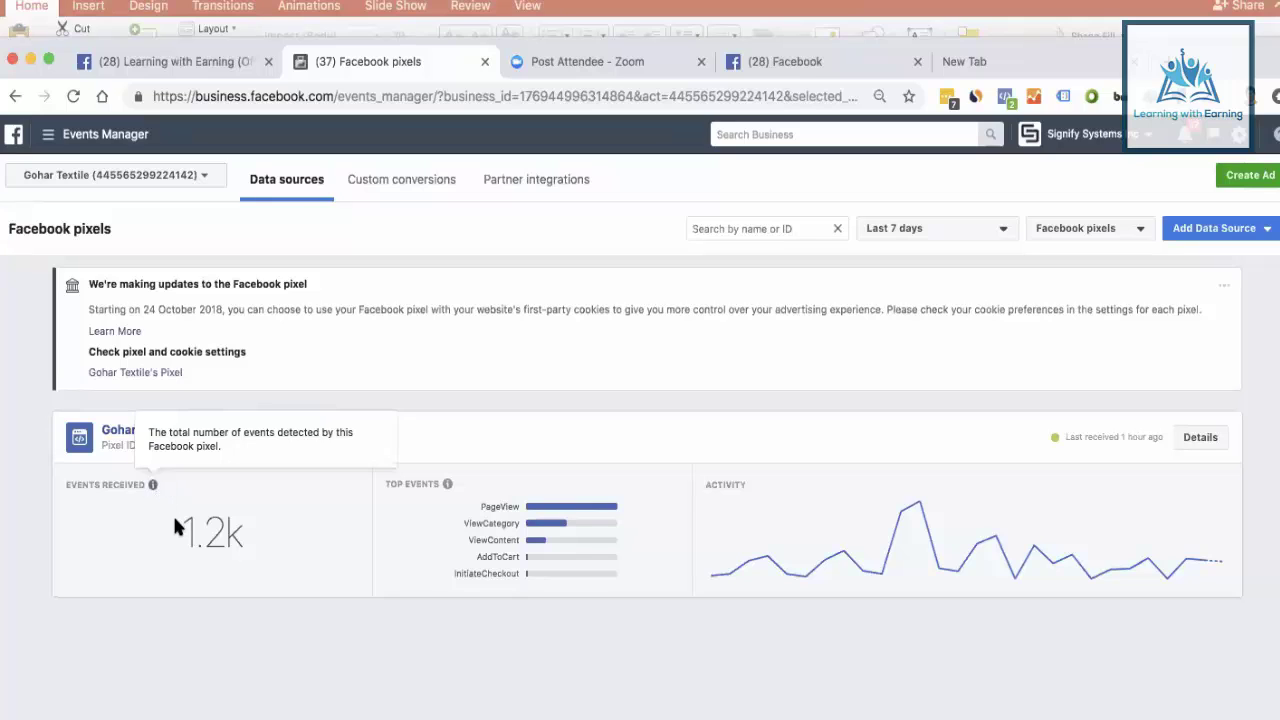
{"action": "left_click_drag", "start_coordinate": [182, 532], "coordinate": [226, 535]}
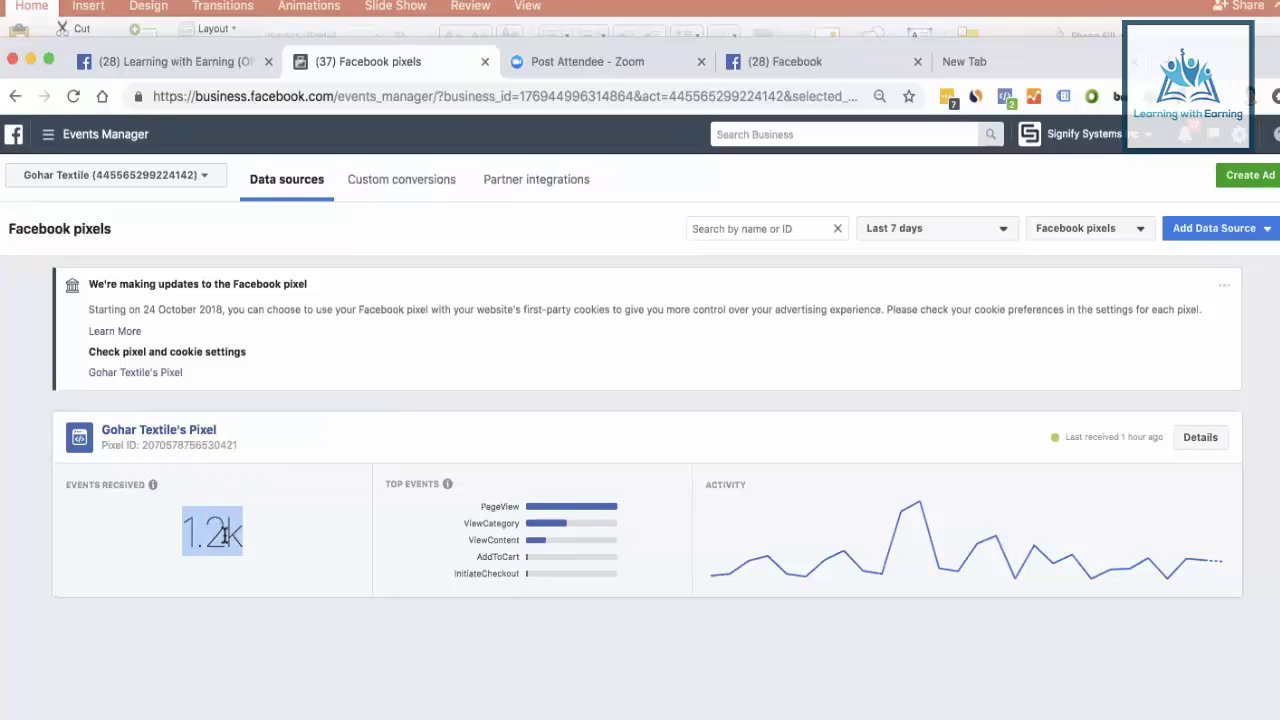
{"action": "left_click", "coordinate": [485, 548]}
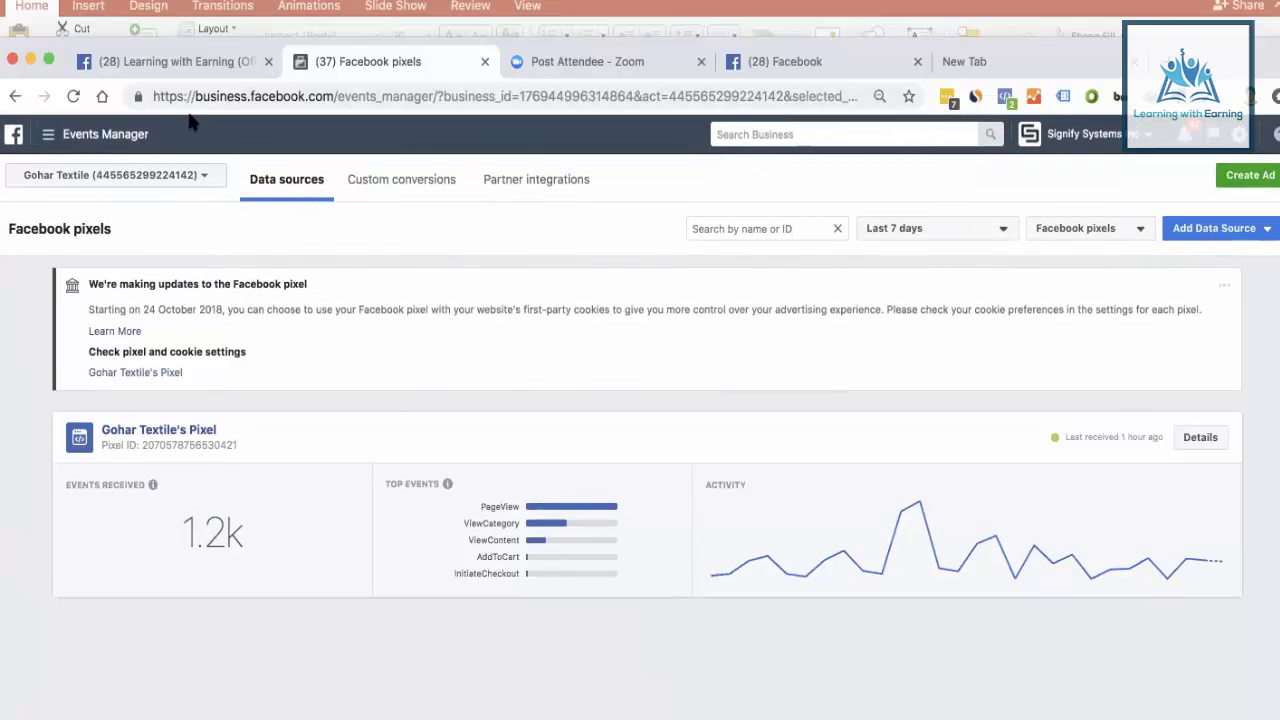
Step: Switch Events Manager to the Imperial International School And College ad account
{"action": "left_click", "coordinate": [80, 172]}
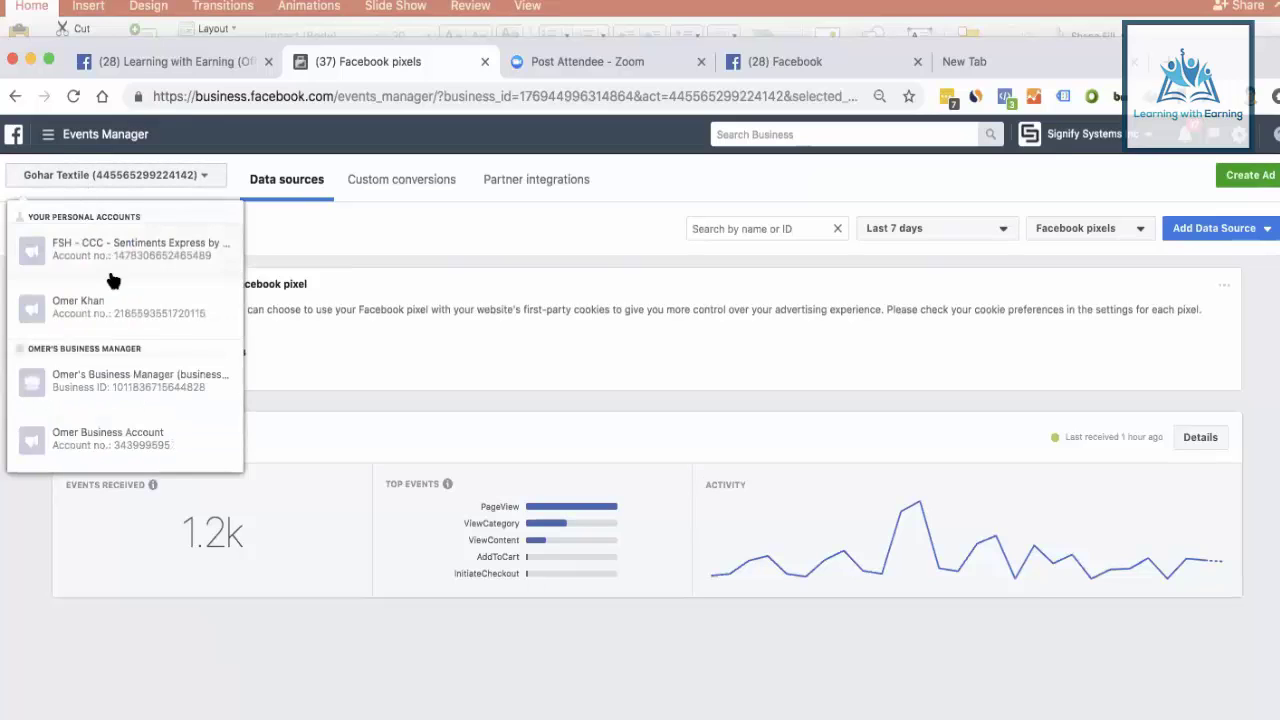
{"action": "scroll", "coordinate": [112, 278], "scroll_direction": "down", "scroll_amount": 2}
{"action": "scroll", "coordinate": [113, 279], "scroll_direction": "down", "scroll_amount": 3}
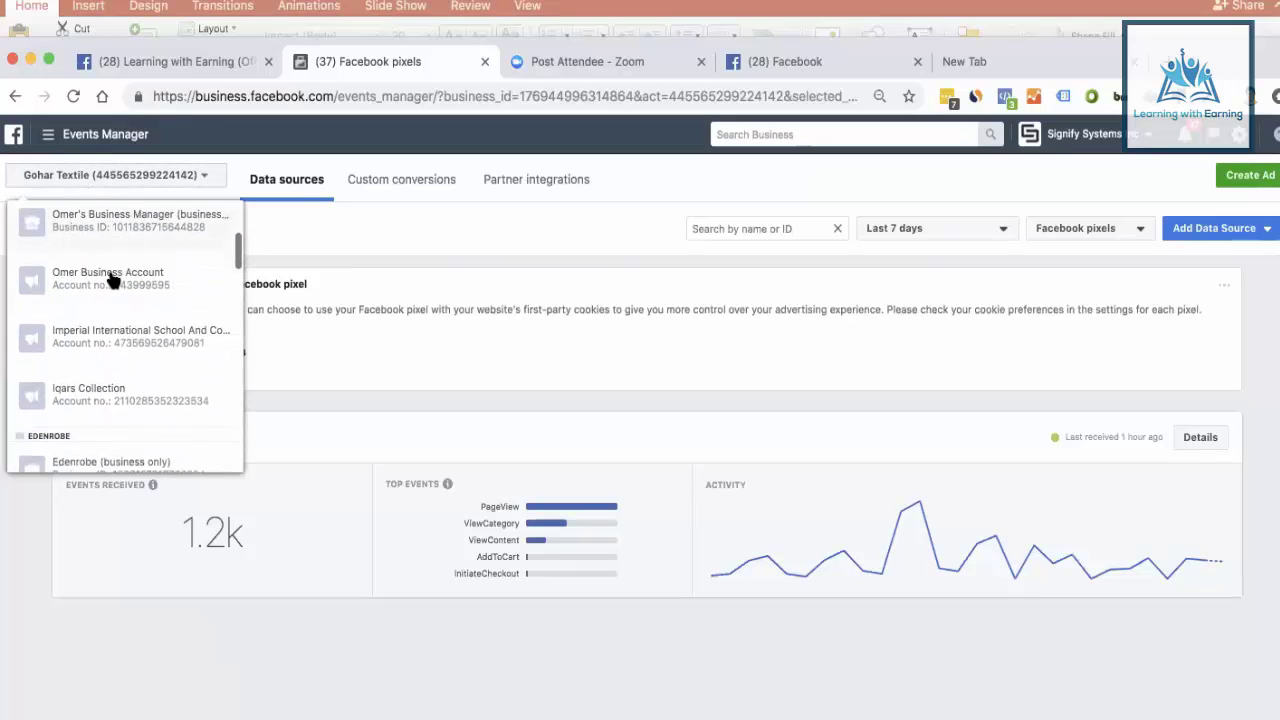
{"action": "left_click", "coordinate": [117, 317]}
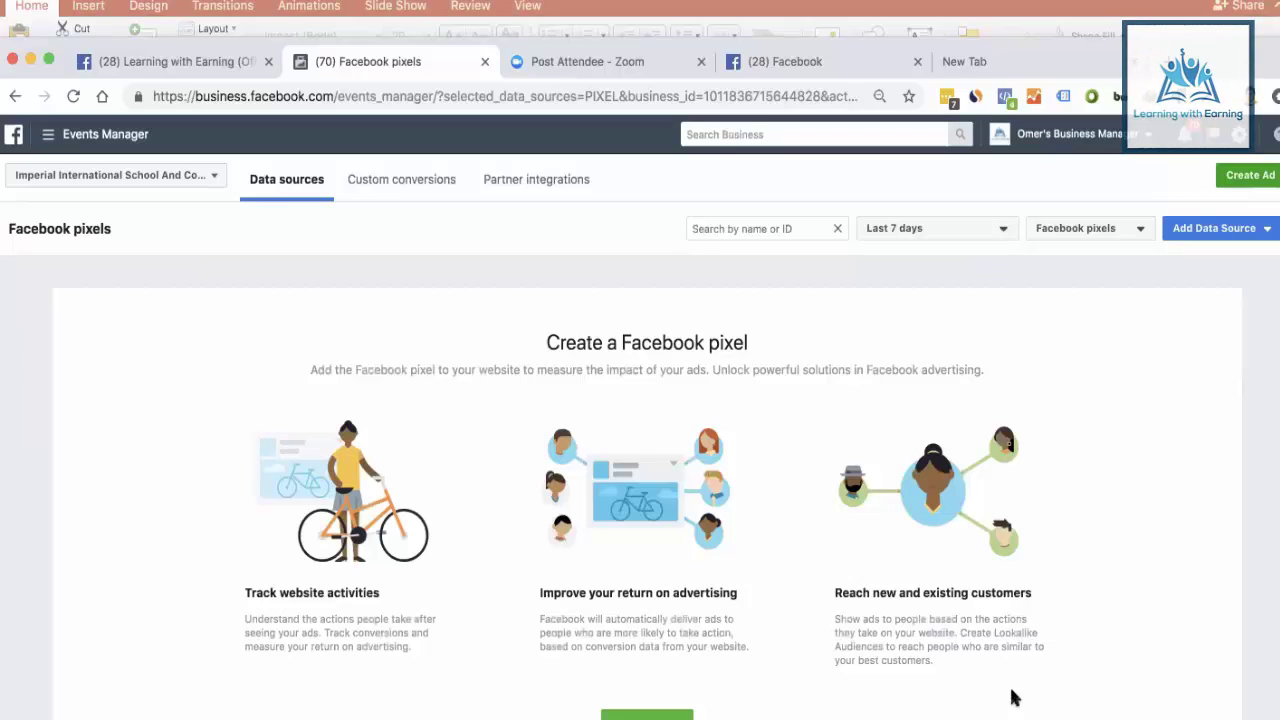
Step: Create a Facebook pixel named "Imperial International School And College Pixel", removing "Islamabad's" from the suggested name
{"action": "left_click", "coordinate": [684, 717]}
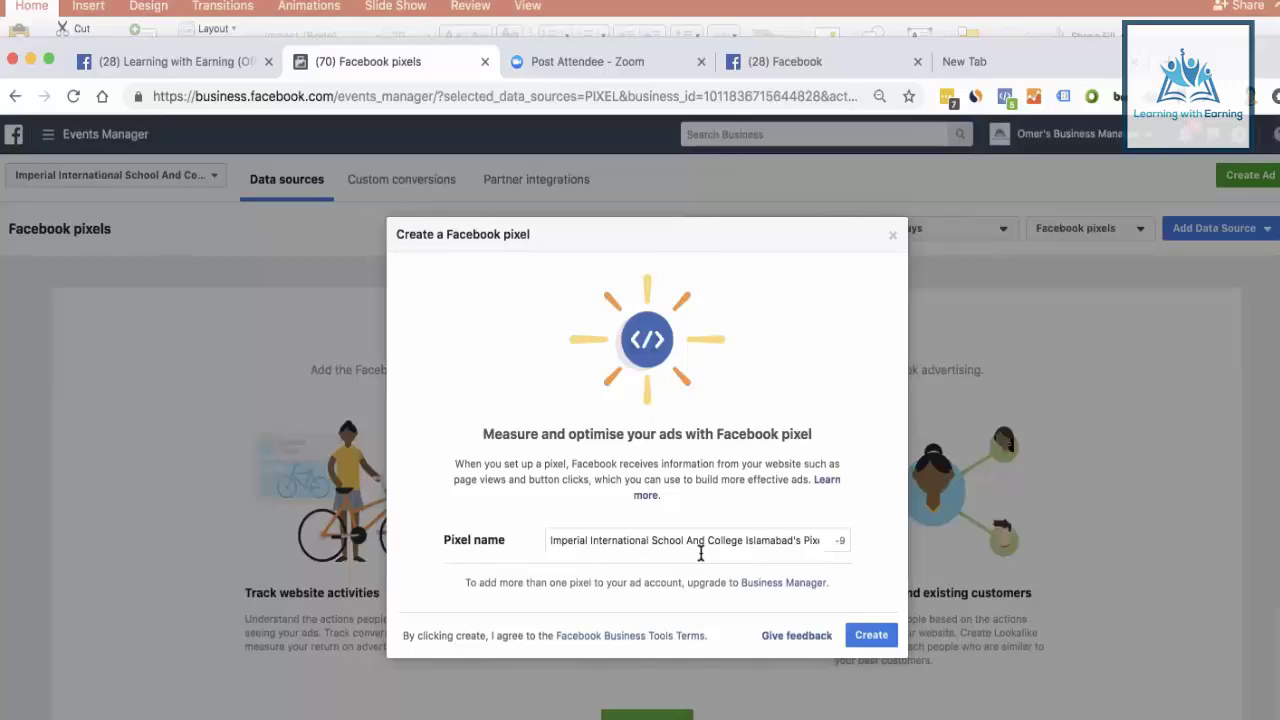
{"action": "double_click", "coordinate": [800, 540]}
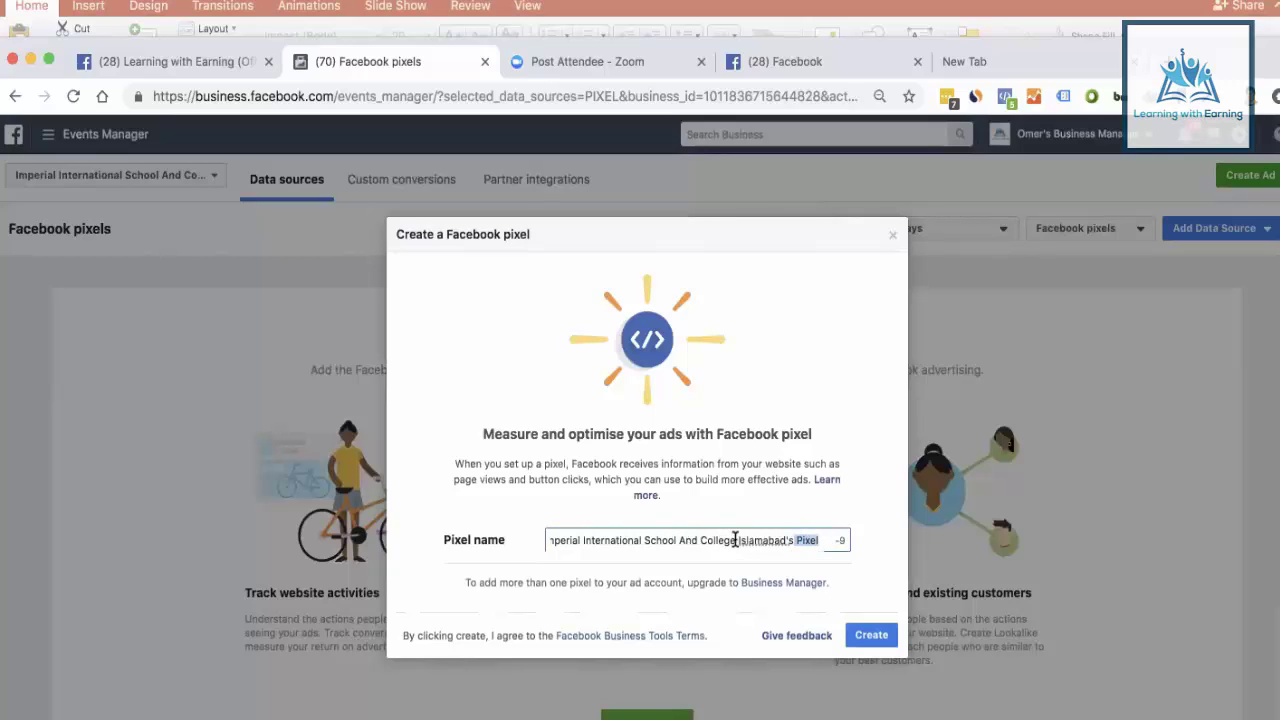
{"action": "left_click_drag", "start_coordinate": [738, 541], "coordinate": [793, 541]}
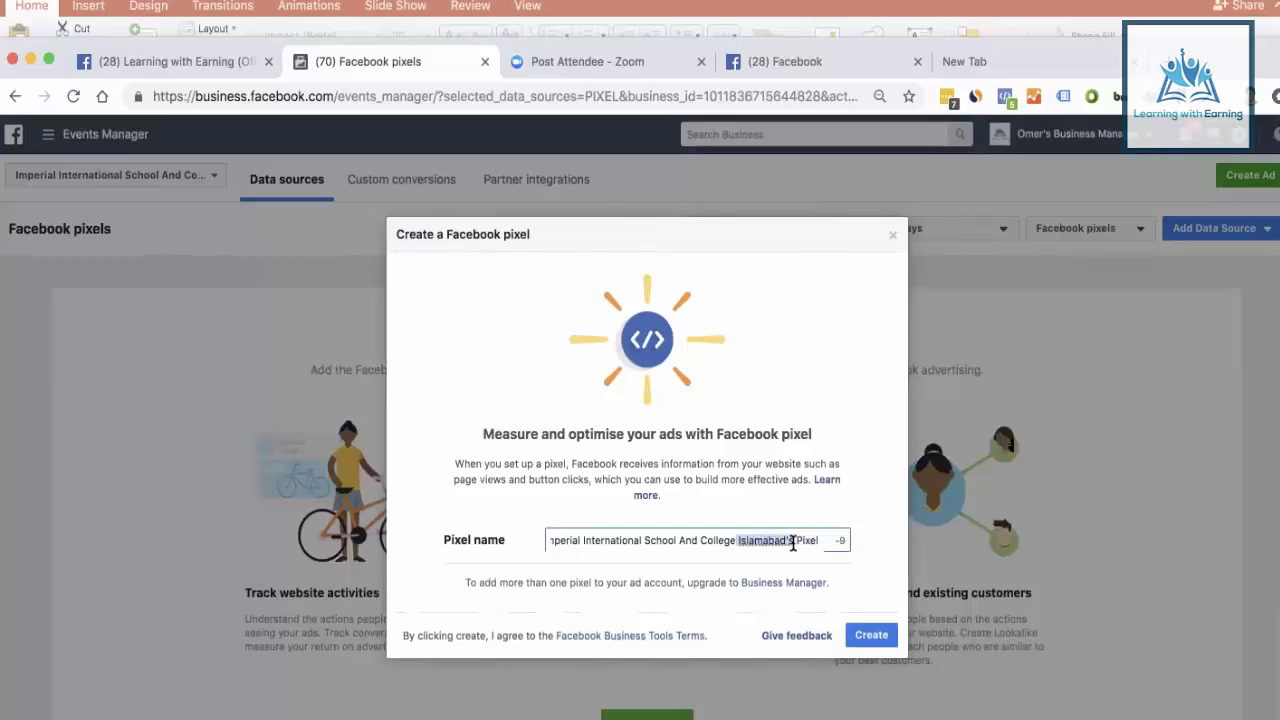
{"action": "key", "text": "BackSpace"}
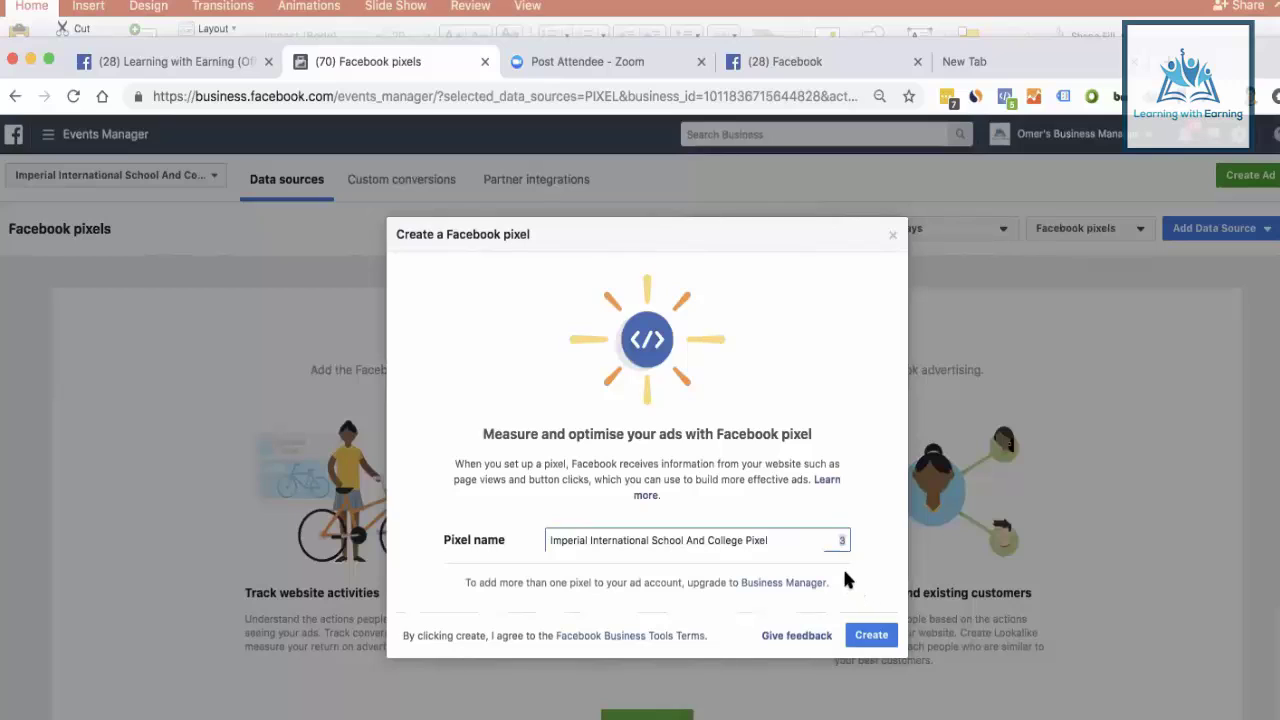
{"action": "left_click", "coordinate": [871, 637]}
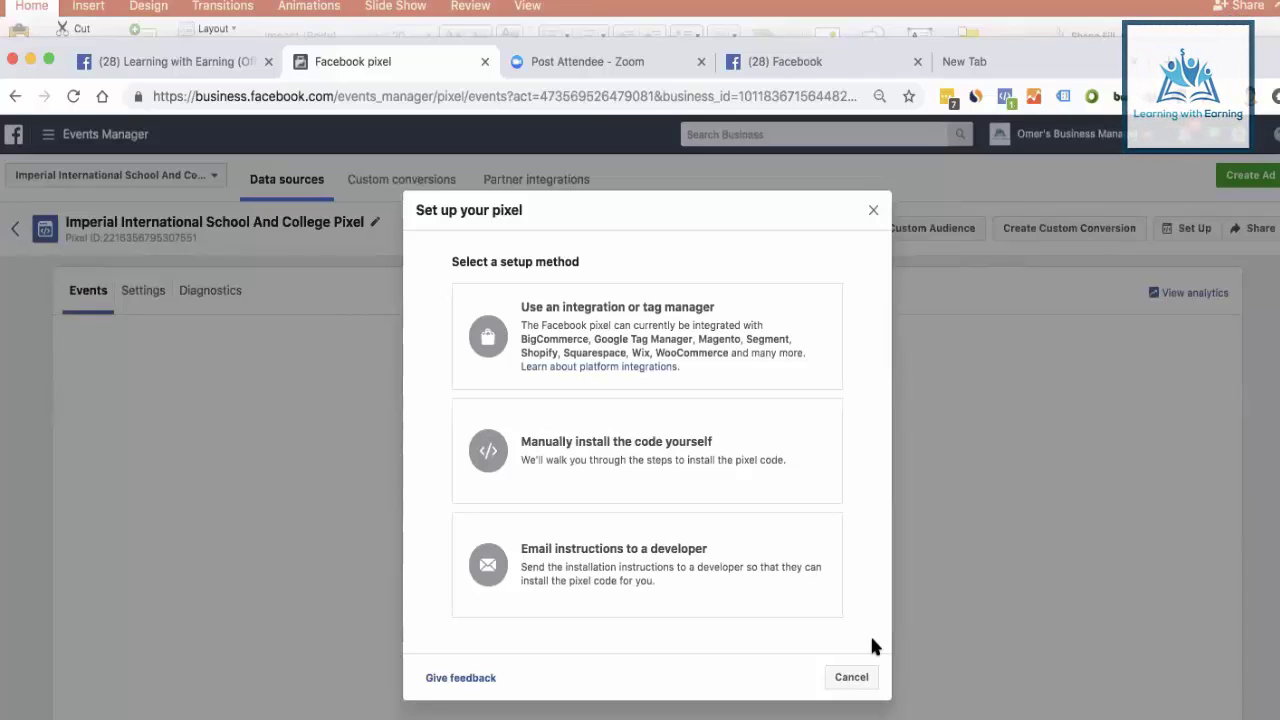
Step: Examine the developer email instructions, including the pixel base code and event code sections, and return to the setup methods at 100% zoom
{"action": "left_click", "coordinate": [621, 595]}
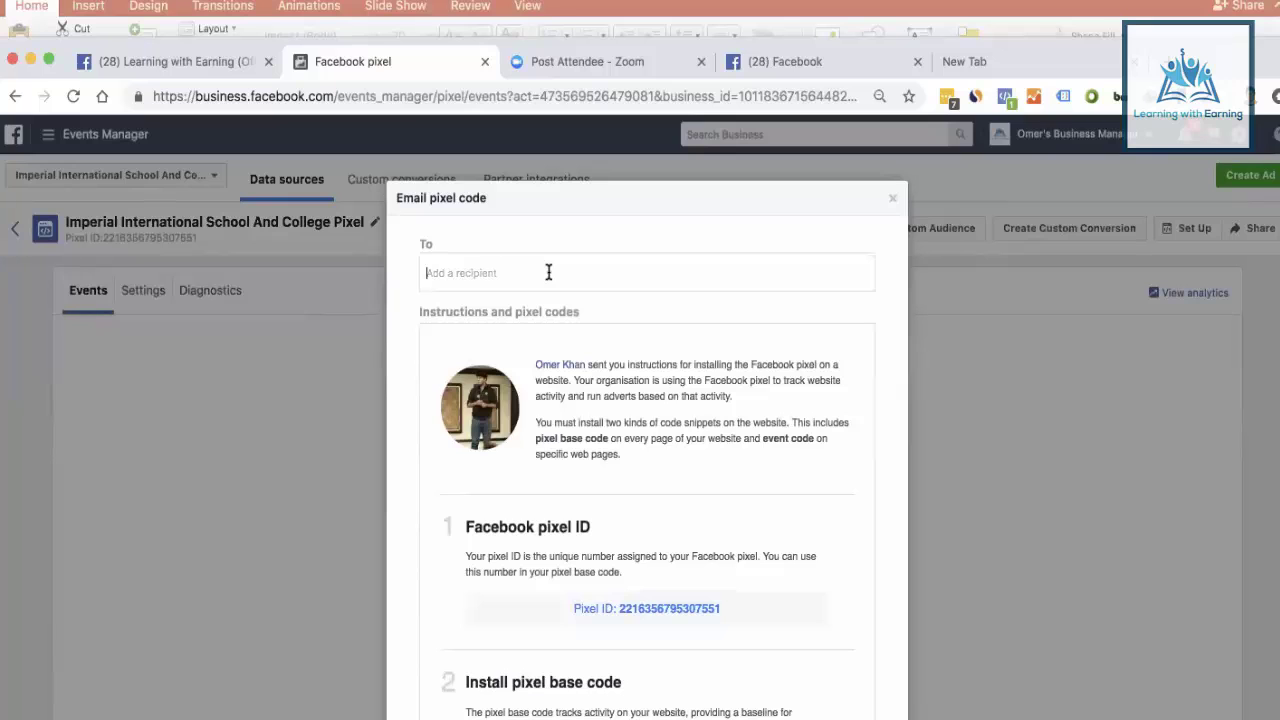
{"action": "scroll", "coordinate": [717, 545], "scroll_direction": "down", "scroll_amount": 3}
{"action": "scroll", "coordinate": [716, 548], "scroll_direction": "down", "scroll_amount": 9}
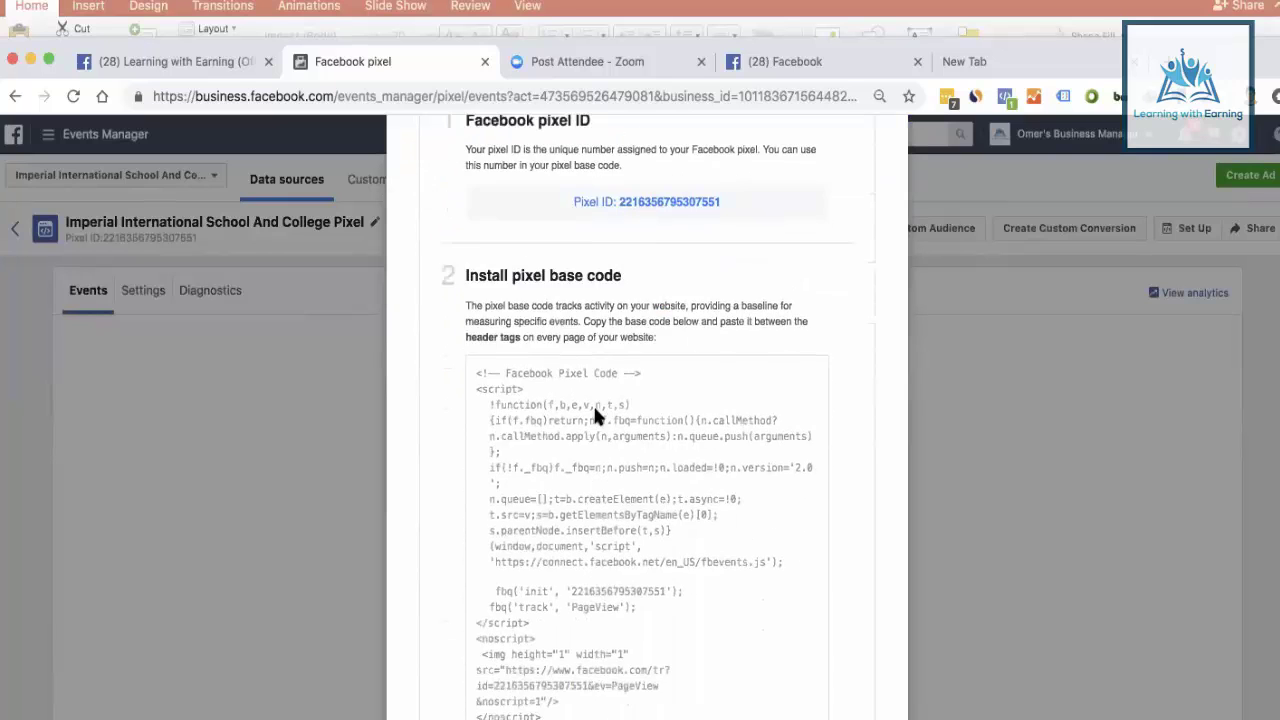
{"action": "left_click_drag", "start_coordinate": [503, 281], "coordinate": [826, 647]}
{"action": "left_click", "coordinate": [771, 570]}
{"action": "scroll", "coordinate": [771, 580], "scroll_direction": "down", "scroll_amount": 10}
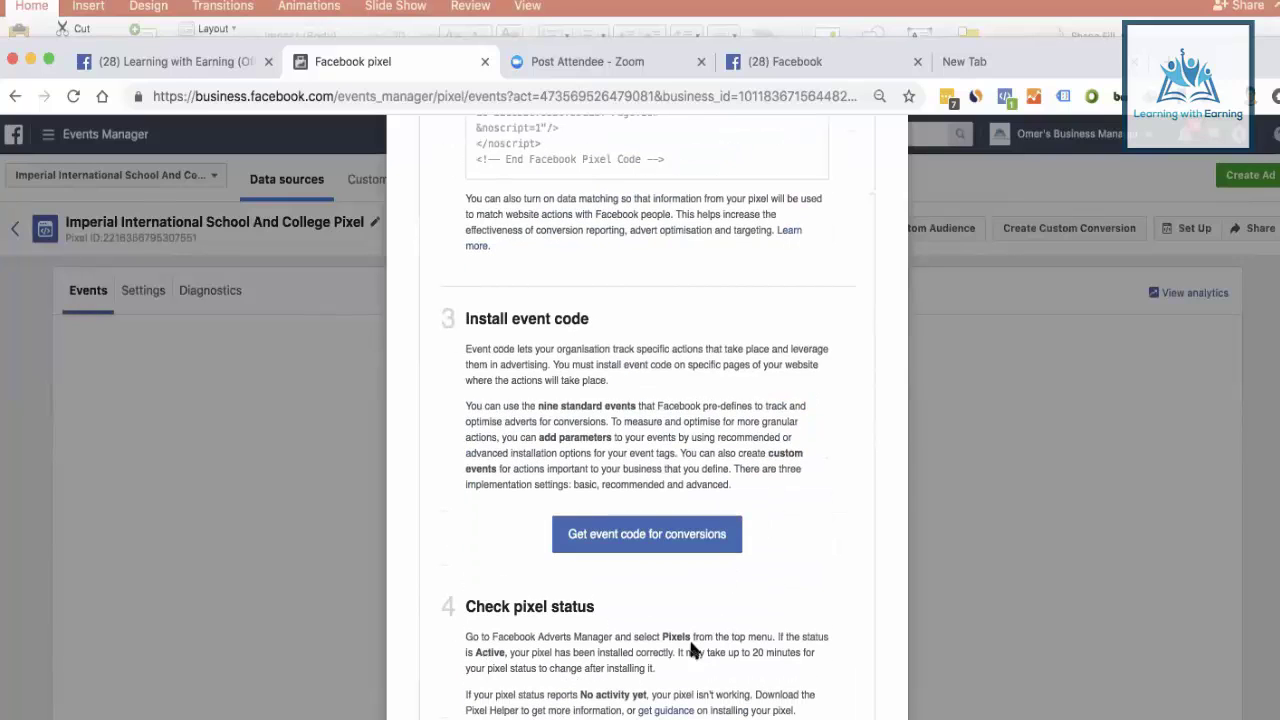
{"action": "scroll", "coordinate": [754, 648], "scroll_direction": "up", "scroll_amount": 4}
{"action": "scroll", "coordinate": [753, 646], "scroll_direction": "up", "scroll_amount": 18}
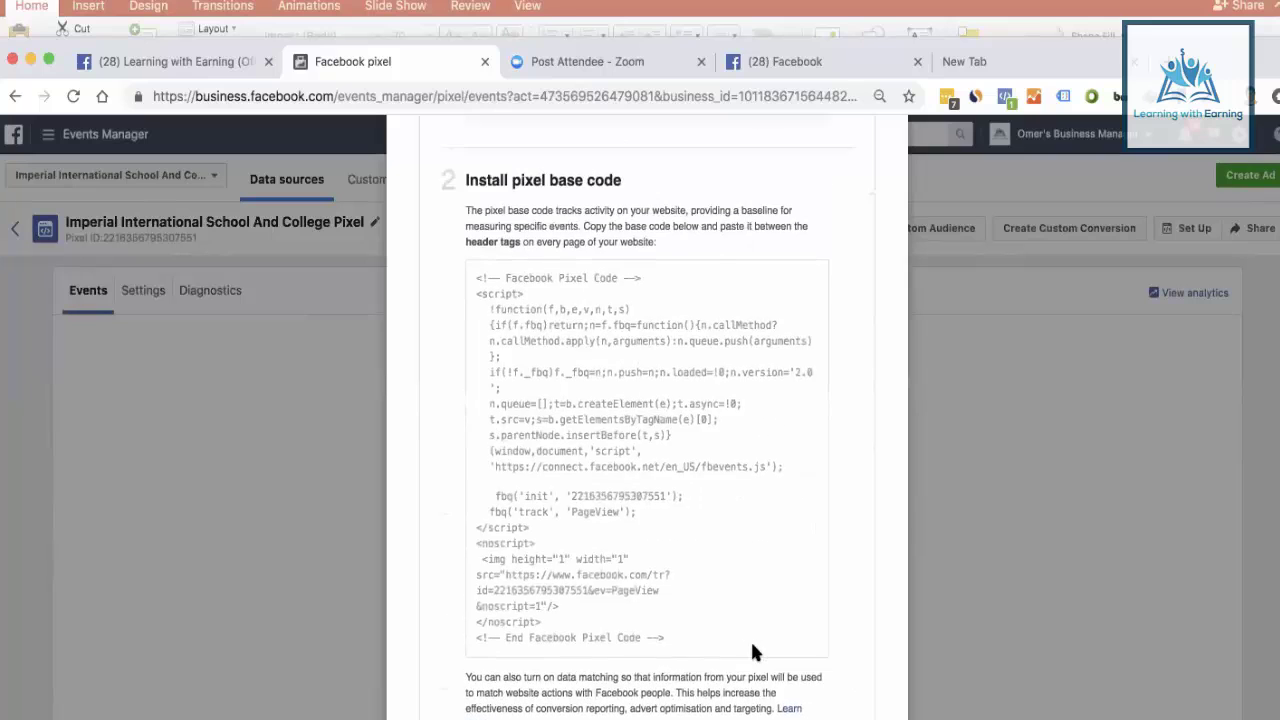
{"action": "scroll", "coordinate": [753, 650], "scroll_direction": "down", "scroll_amount": 20}
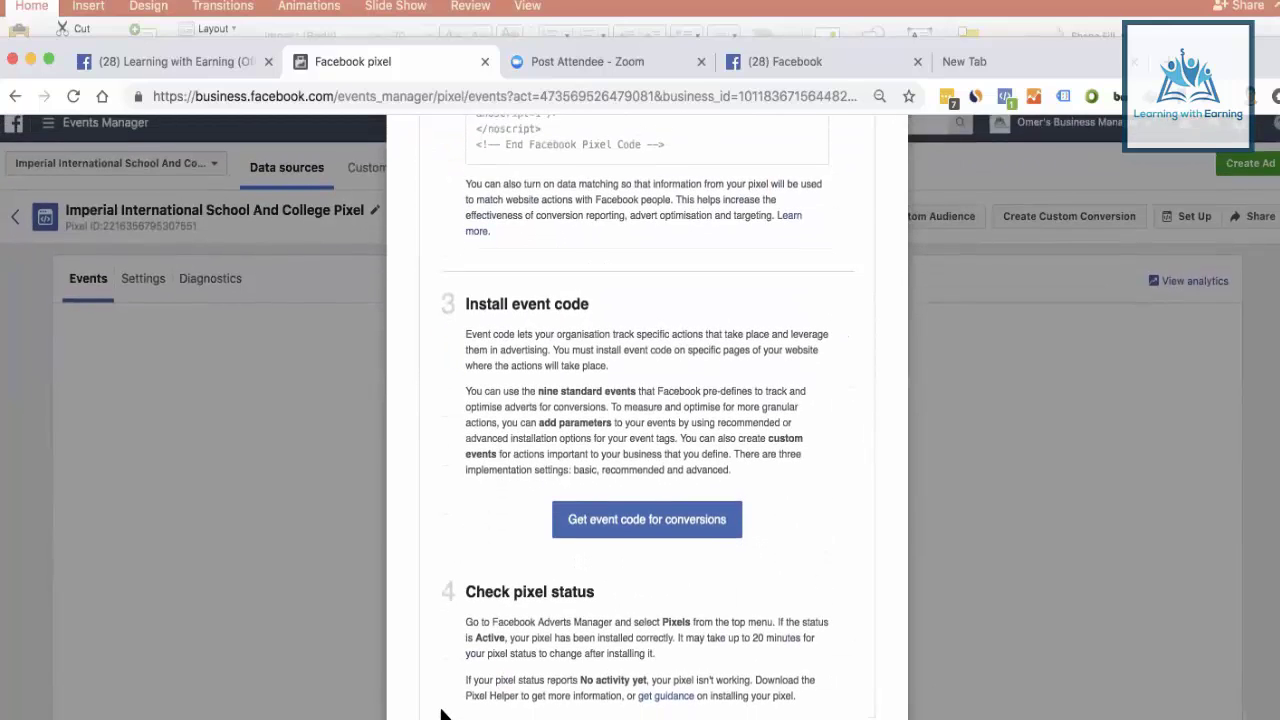
{"action": "key", "text": "super+minus"}
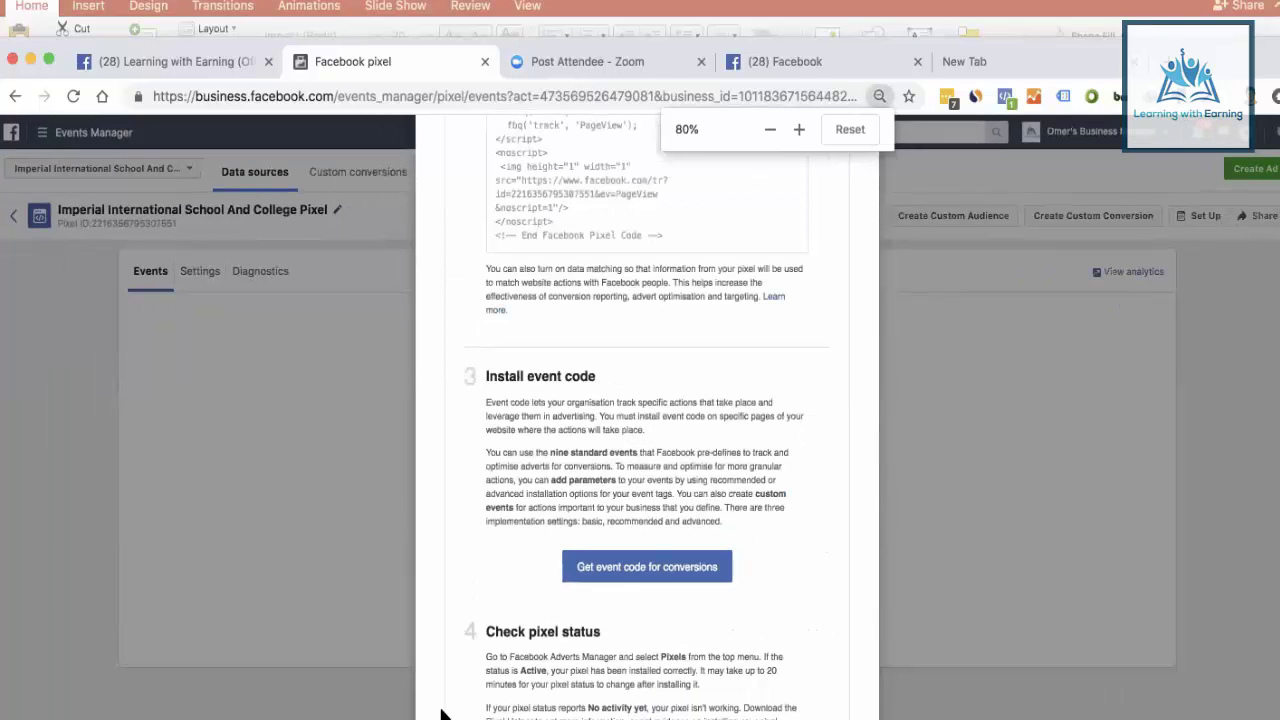
{"action": "key", "text": "super+minus"}
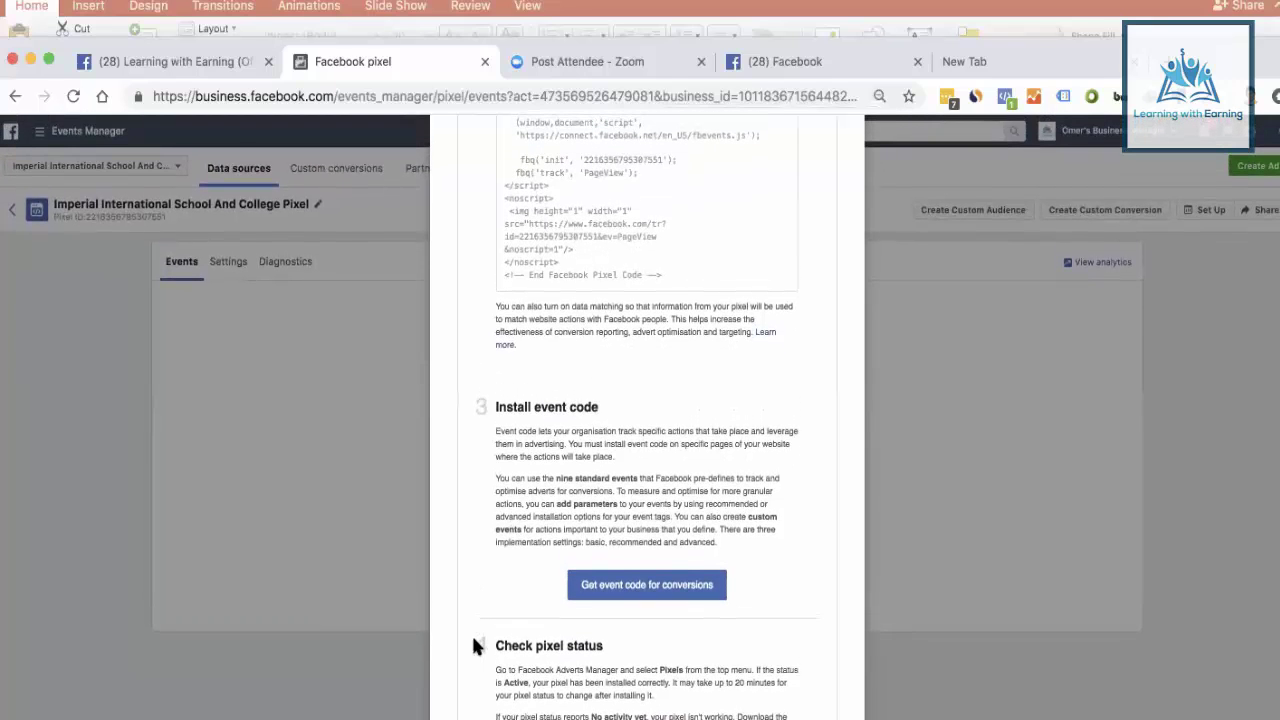
{"action": "key", "text": "super+minus"}
{"action": "key", "text": "super+minus"}
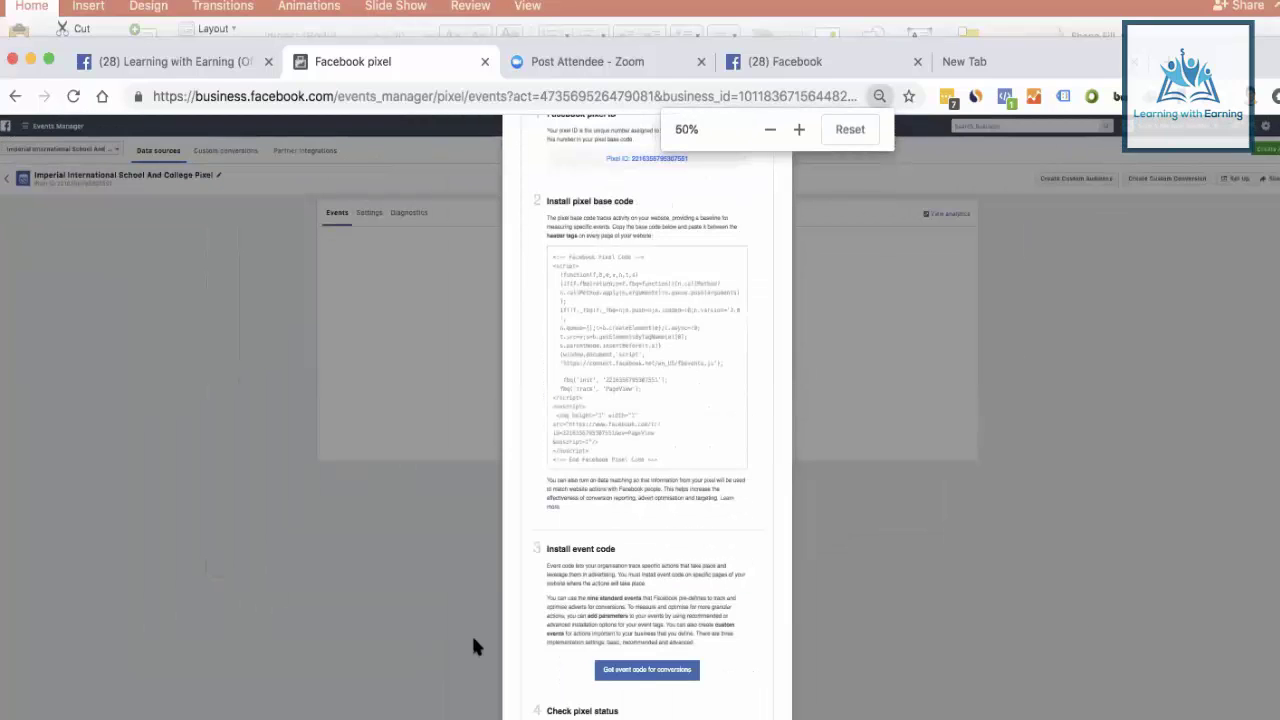
{"action": "key", "text": "super+minus"}
{"action": "key", "text": "super+minus"}
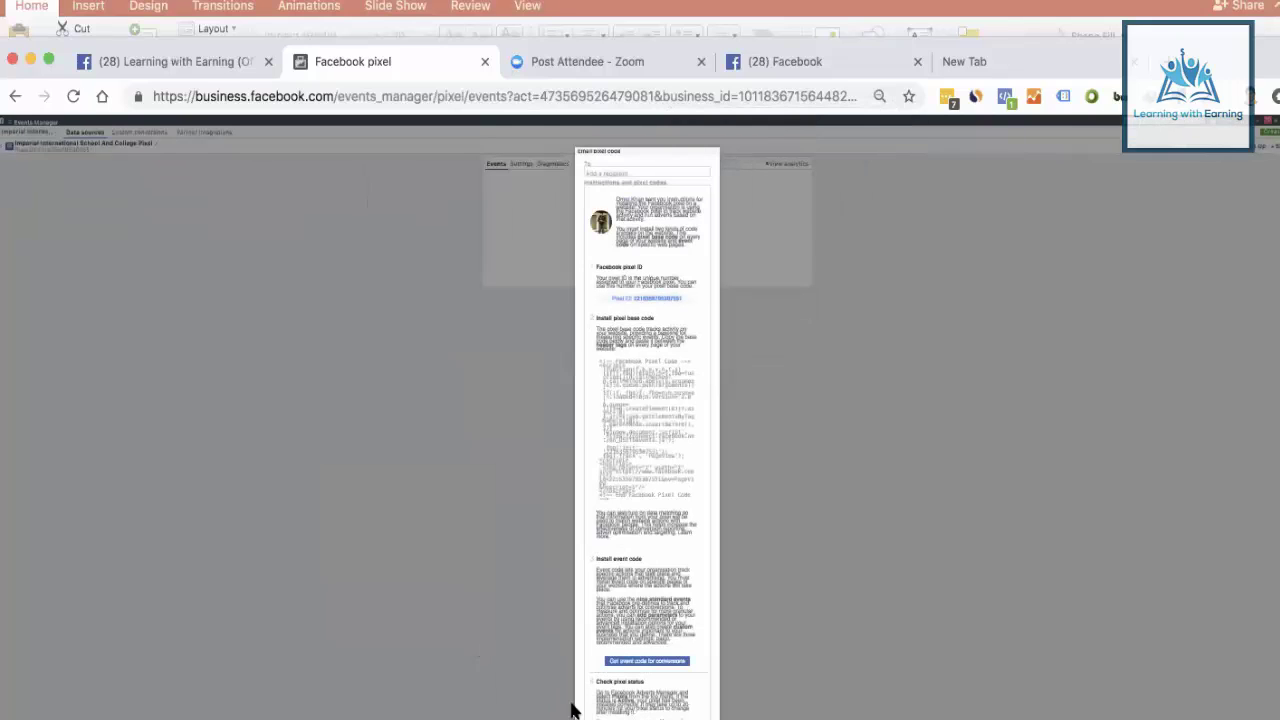
{"action": "key", "text": "Escape"}
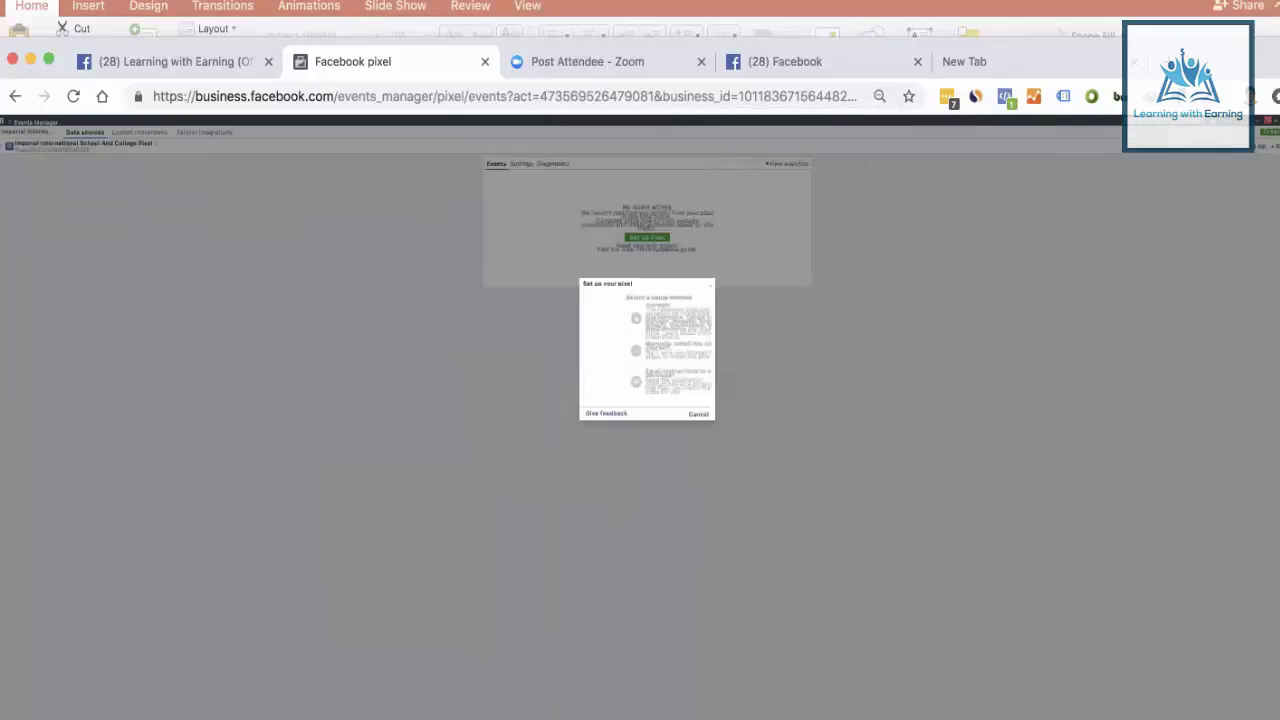
{"action": "key", "text": "super+0"}
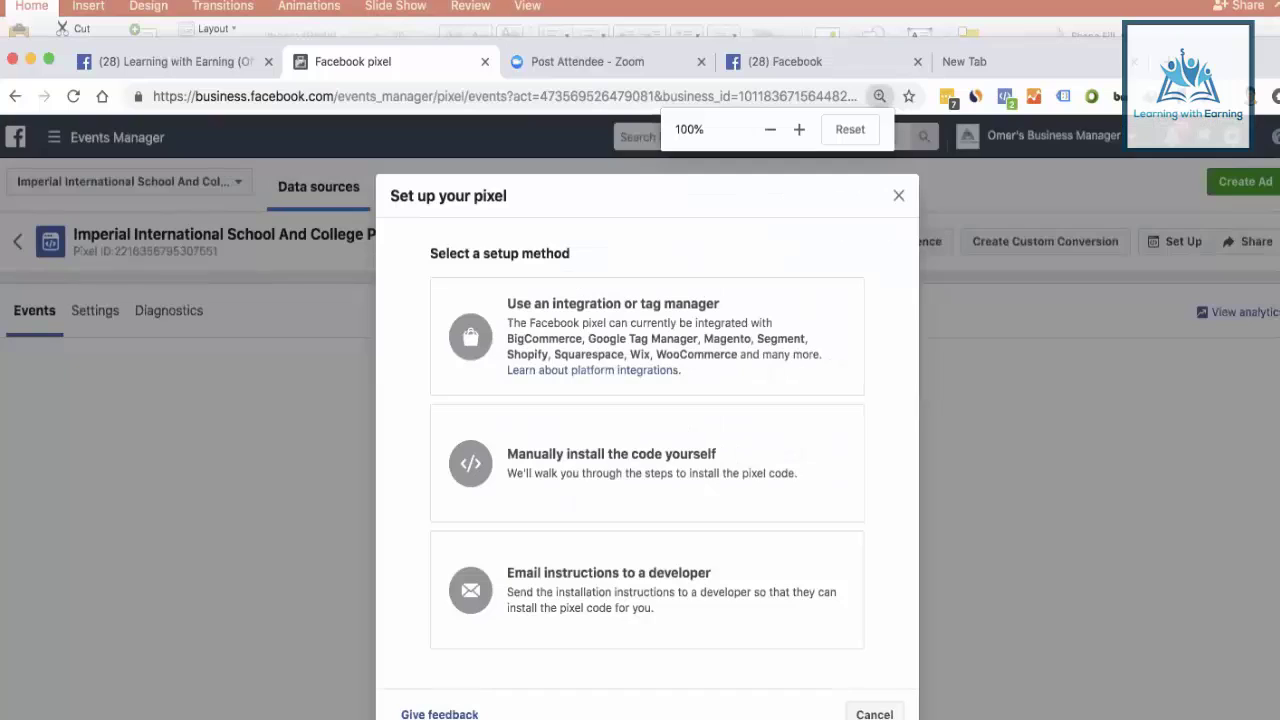
Step: Choose the integration setup method with WooCommerce as partner and download the Facebook pixel extension
{"action": "left_click", "coordinate": [656, 320]}
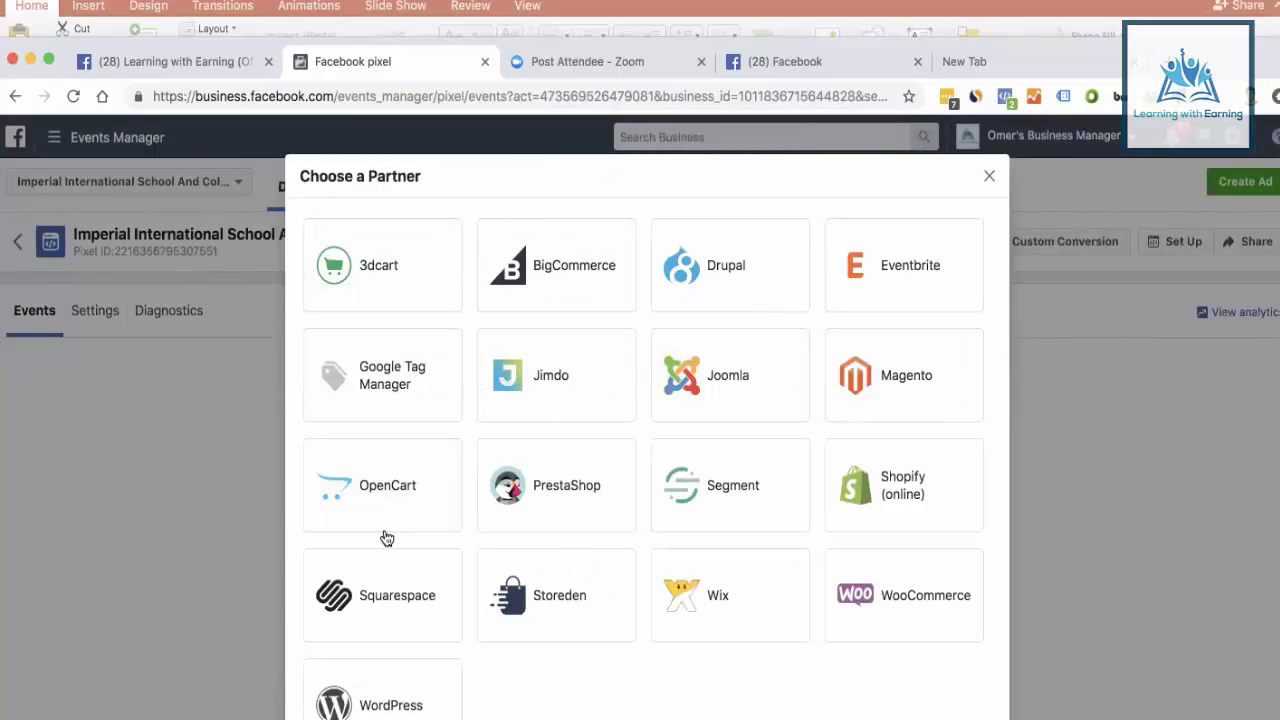
{"action": "left_click", "coordinate": [859, 613]}
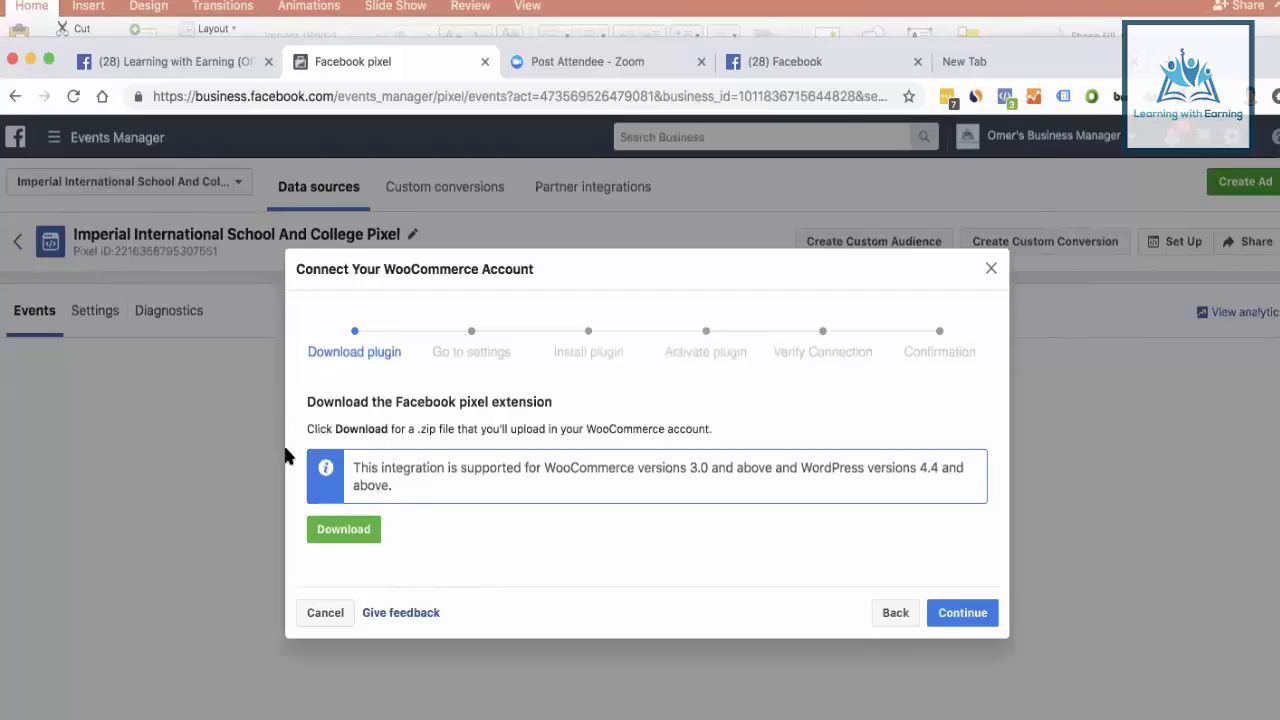
{"action": "left_click", "coordinate": [338, 527]}
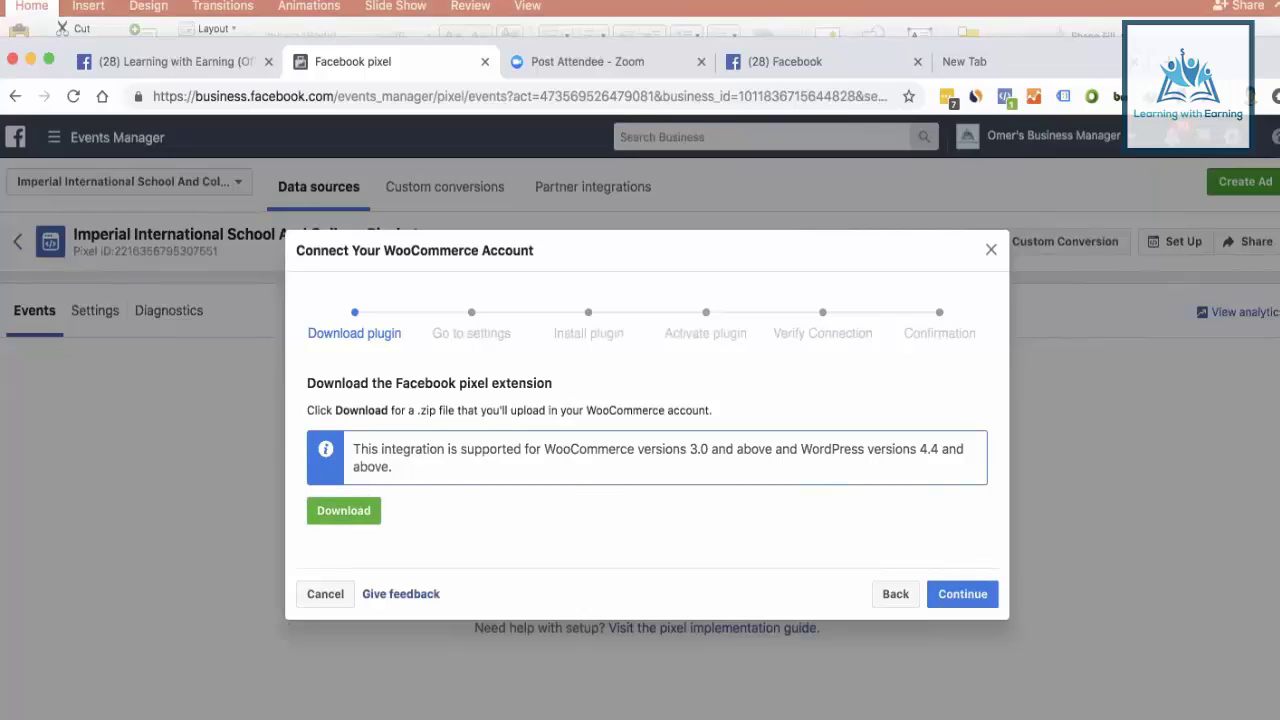
Step: Locate the downloaded WooCommerce pixel zip in the Downloads folder, view its available opening applications, and close the folder window
{"action": "key", "text": "super+a"}
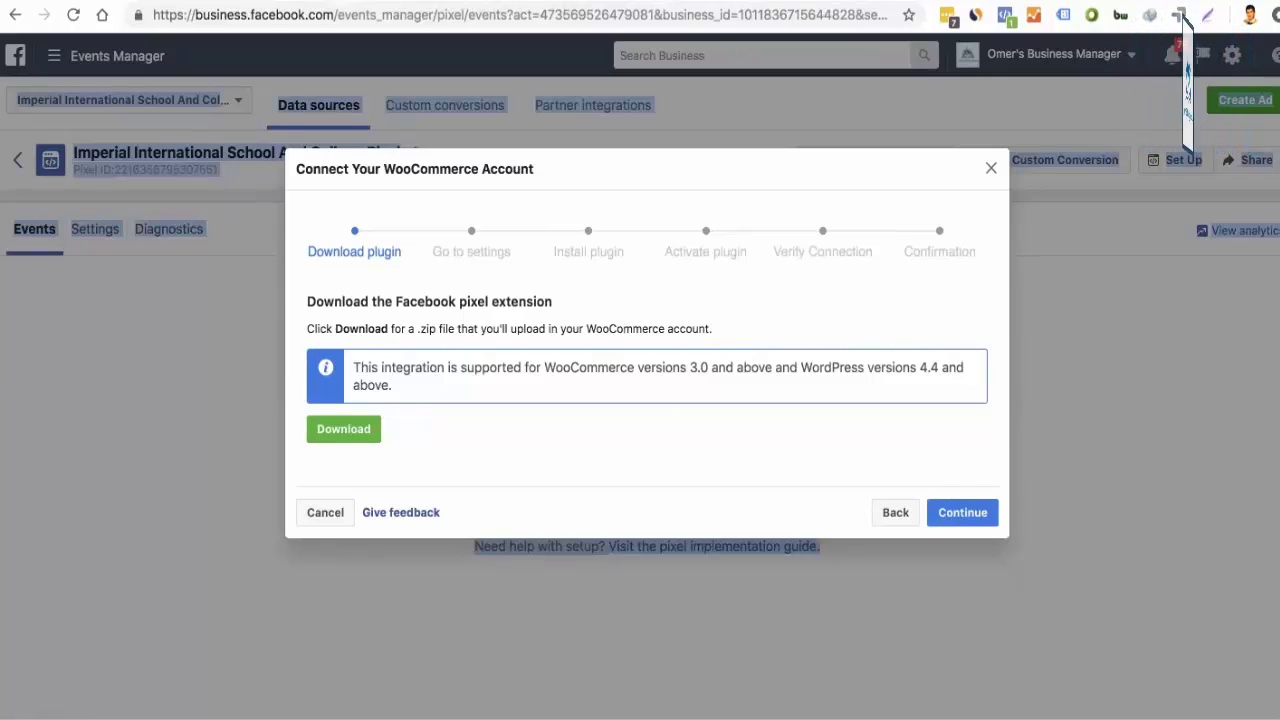
{"action": "right_click", "coordinate": [238, 703]}
{"action": "left_click", "coordinate": [233, 714]}
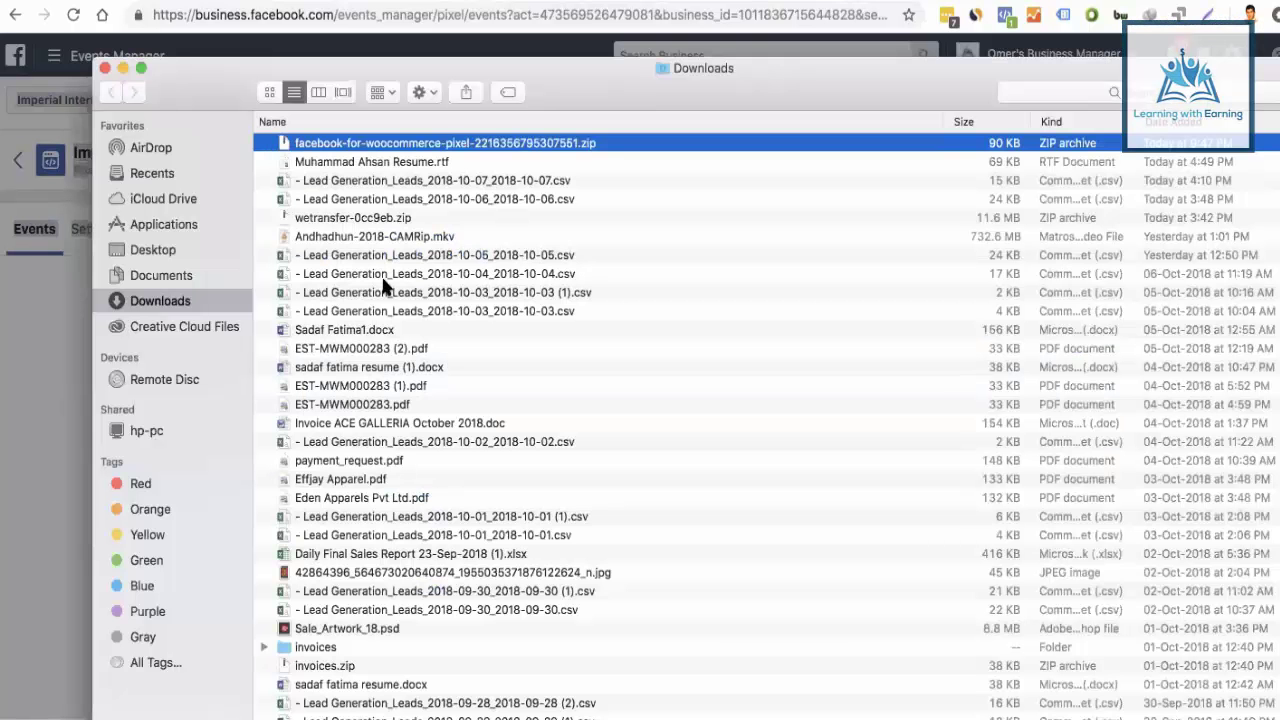
{"action": "right_click", "coordinate": [398, 147]}
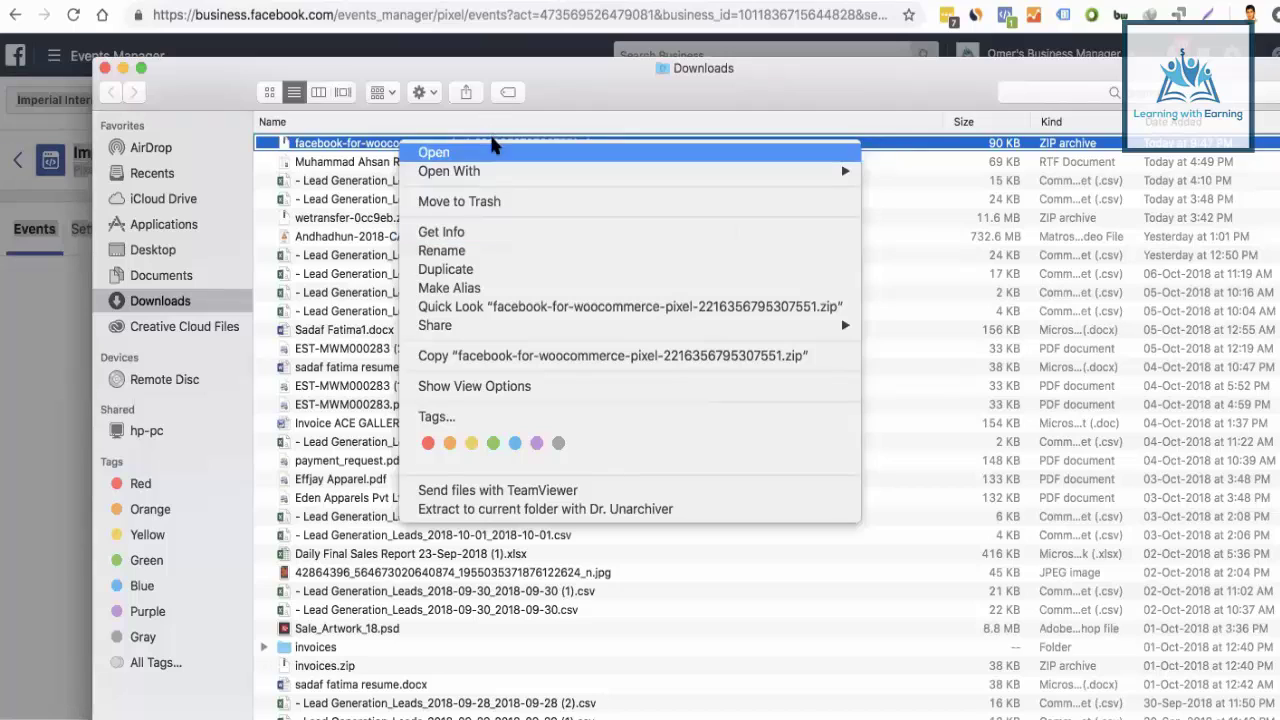
{"action": "mouse_move", "coordinate": [486, 171]}
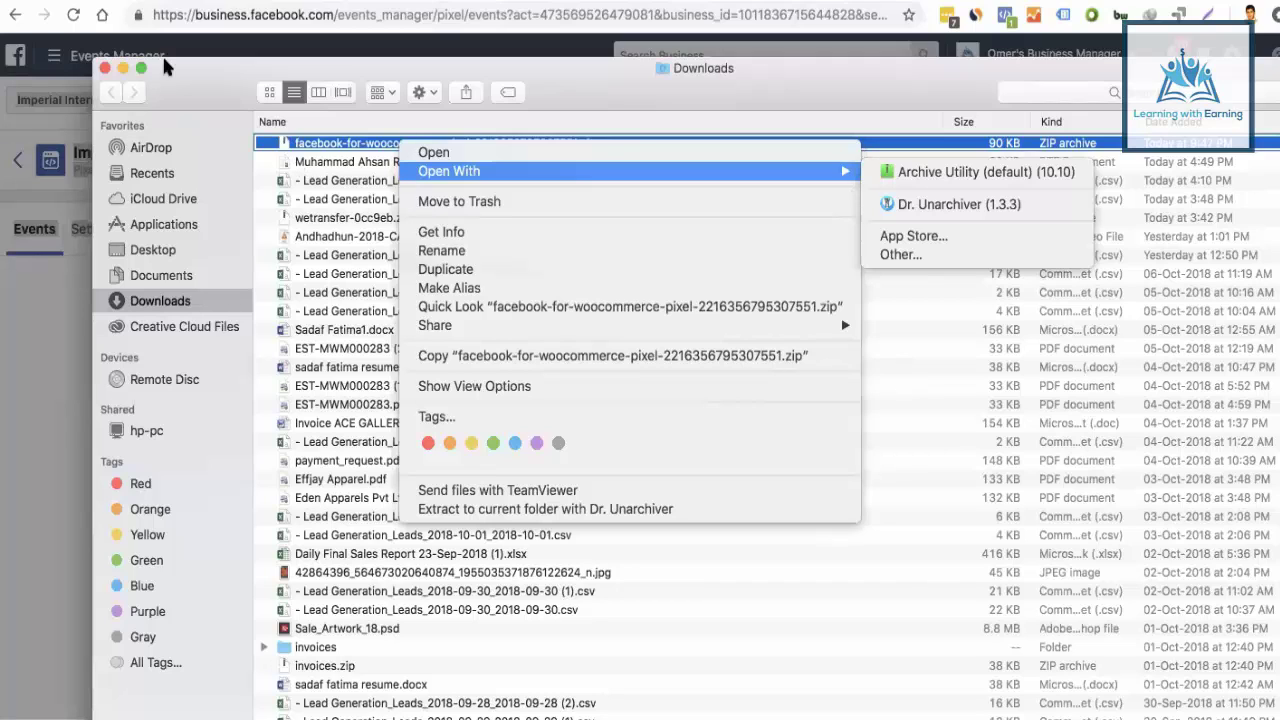
{"action": "left_click", "coordinate": [104, 72]}
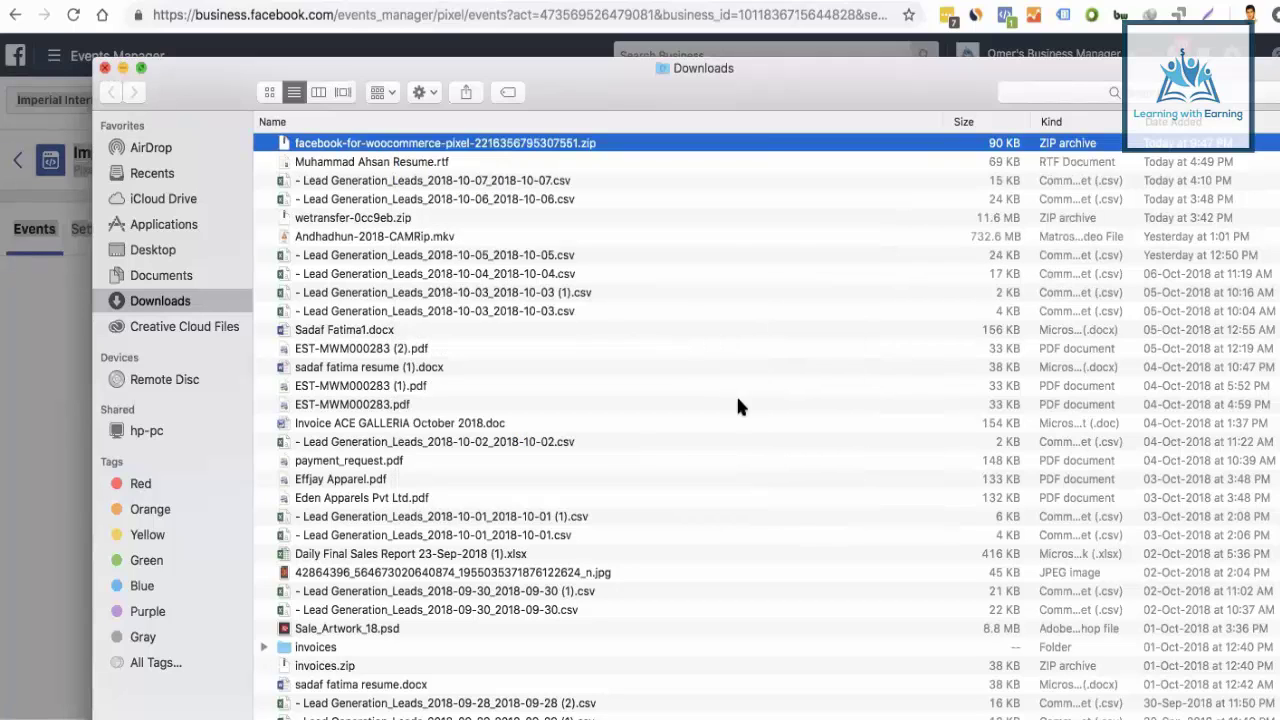
{"action": "key", "text": "super+w"}
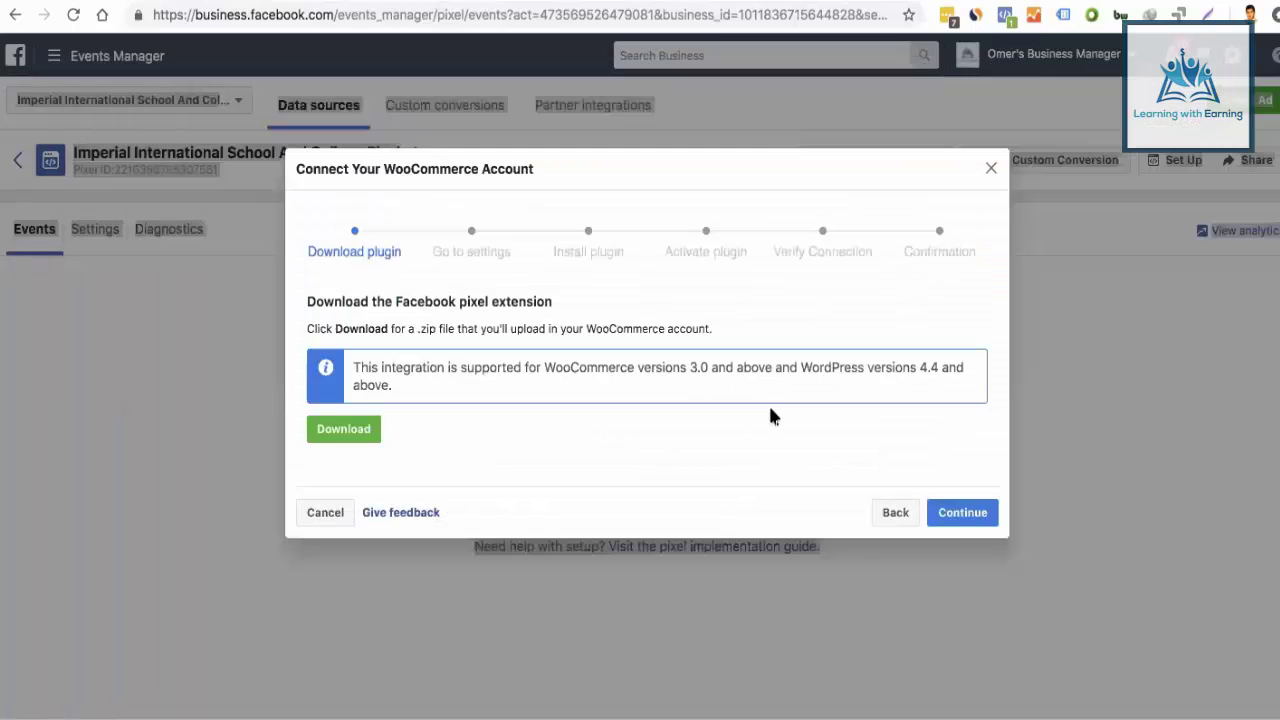
Step: Advance the WooCommerce connection setup to the Go to settings stage and review the WordPress instructions for adding a new plugin
{"action": "left_click", "coordinate": [962, 514]}
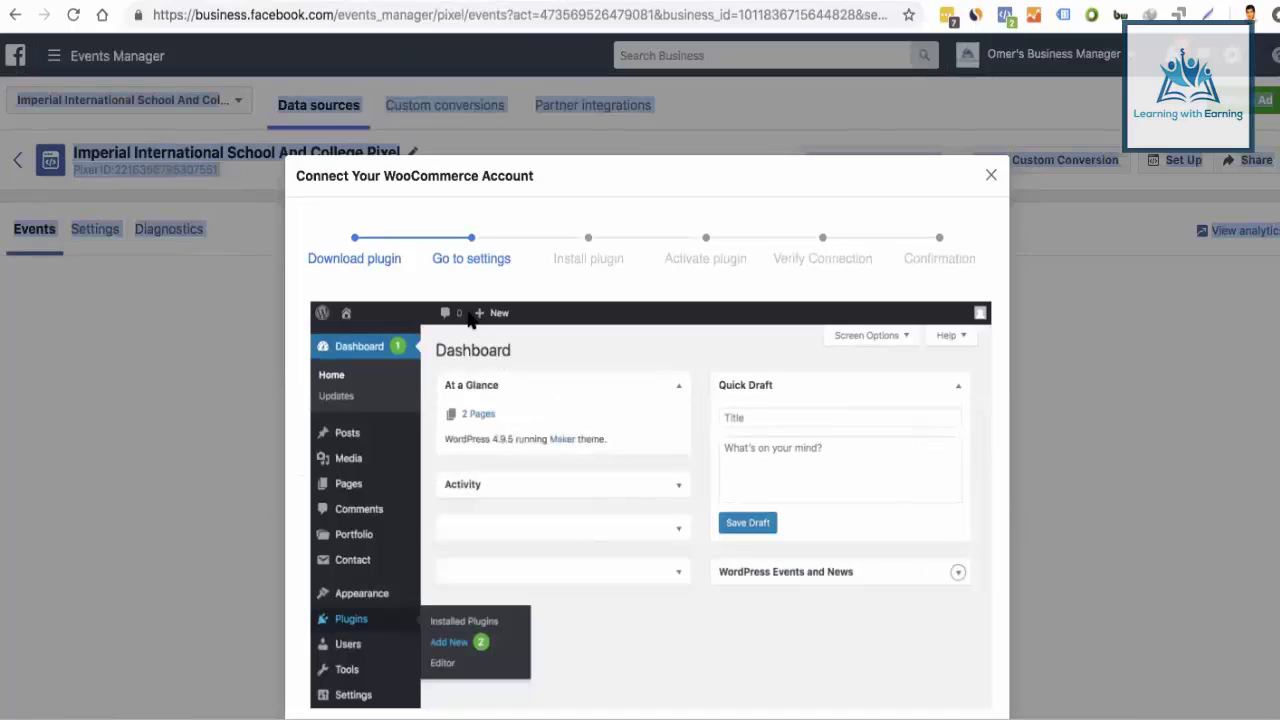
{"action": "scroll", "coordinate": [475, 356], "scroll_direction": "down", "scroll_amount": 1}
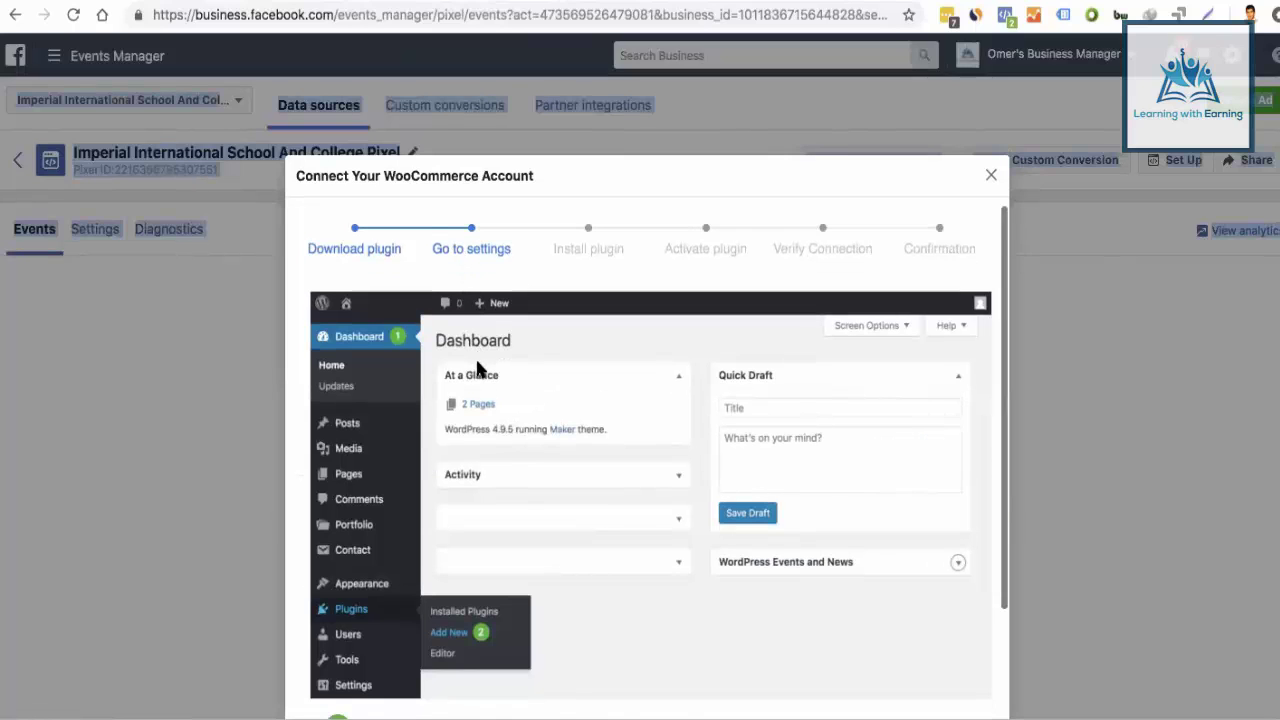
{"action": "scroll", "coordinate": [476, 364], "scroll_direction": "down", "scroll_amount": 3}
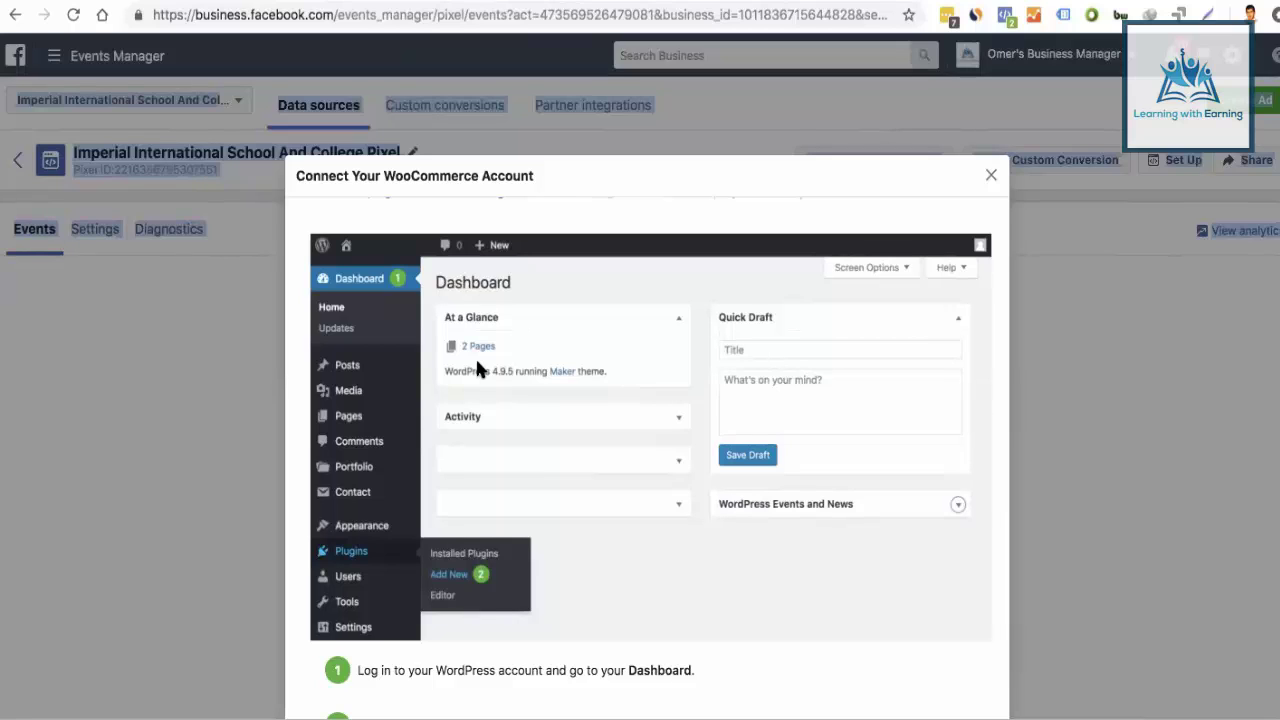
{"action": "scroll", "coordinate": [477, 364], "scroll_direction": "down", "scroll_amount": 2}
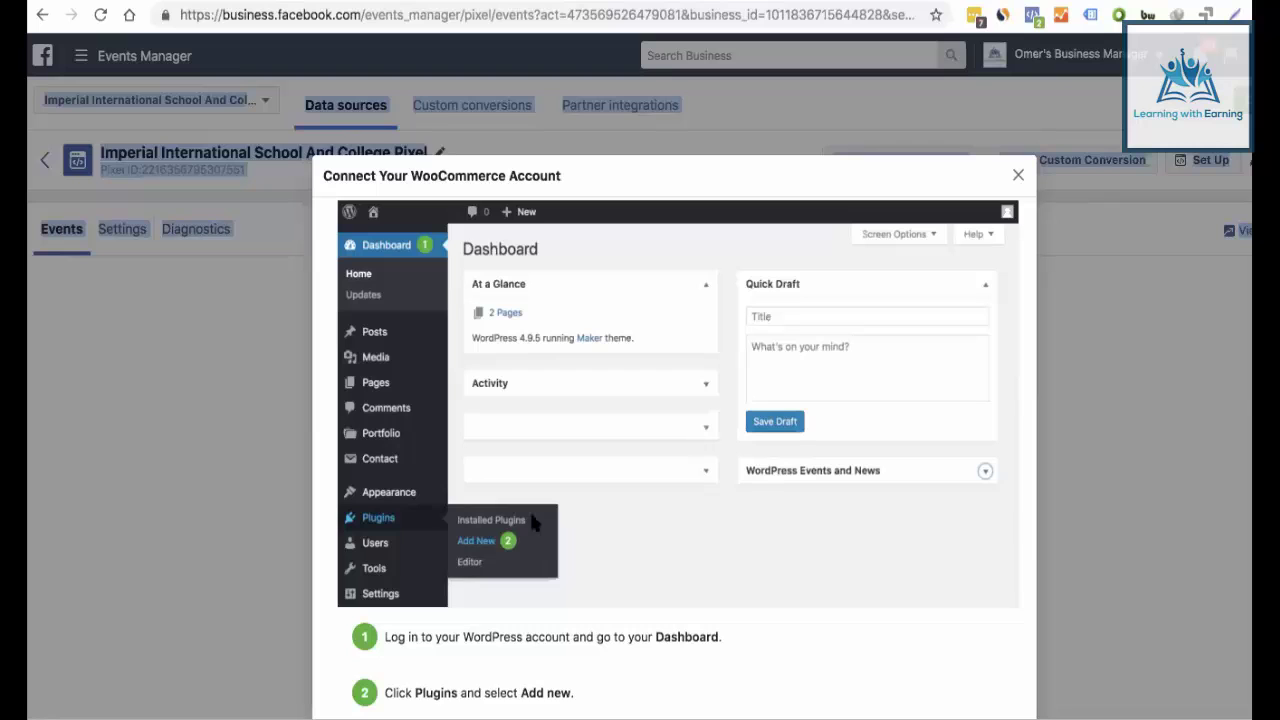
{"action": "scroll", "coordinate": [529, 509], "scroll_direction": "down", "scroll_amount": 1}
{"action": "scroll", "coordinate": [608, 614], "scroll_direction": "down", "scroll_amount": 2}
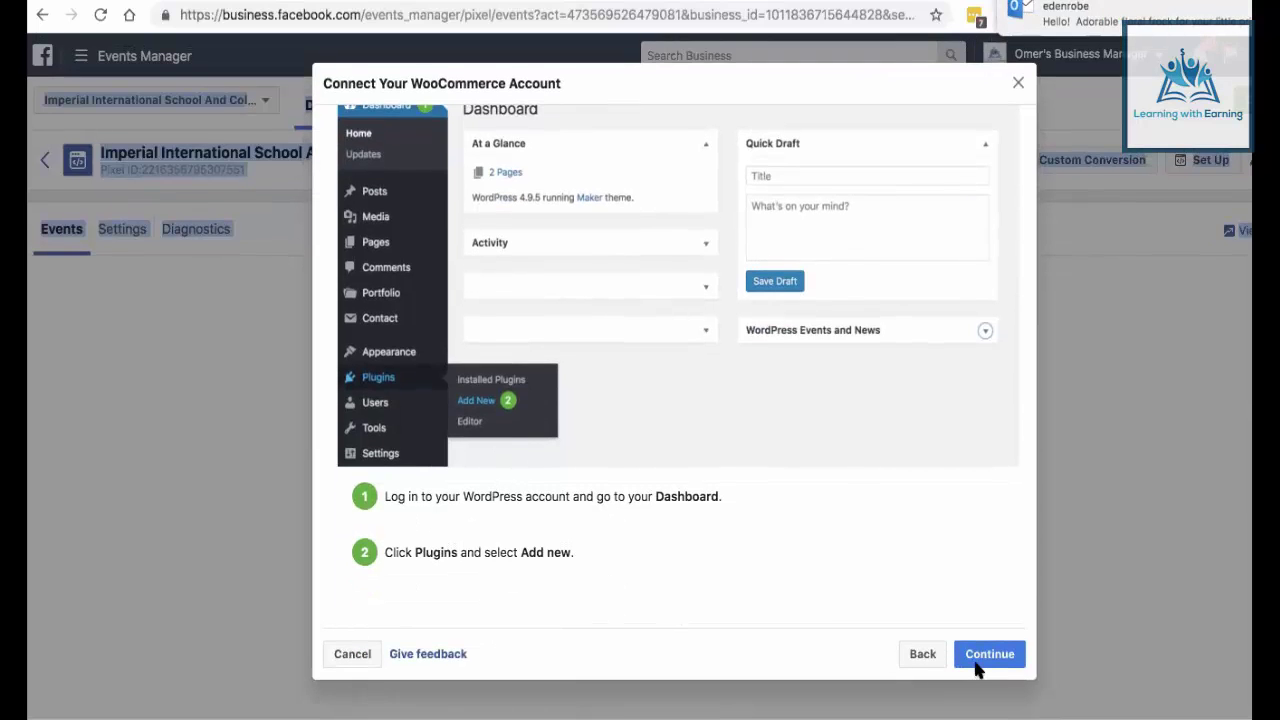
Step: Proceed through the Install plugin and Activate plugin stages of the WooCommerce setup, reviewing the instructions of each
{"action": "left_click", "coordinate": [978, 662]}
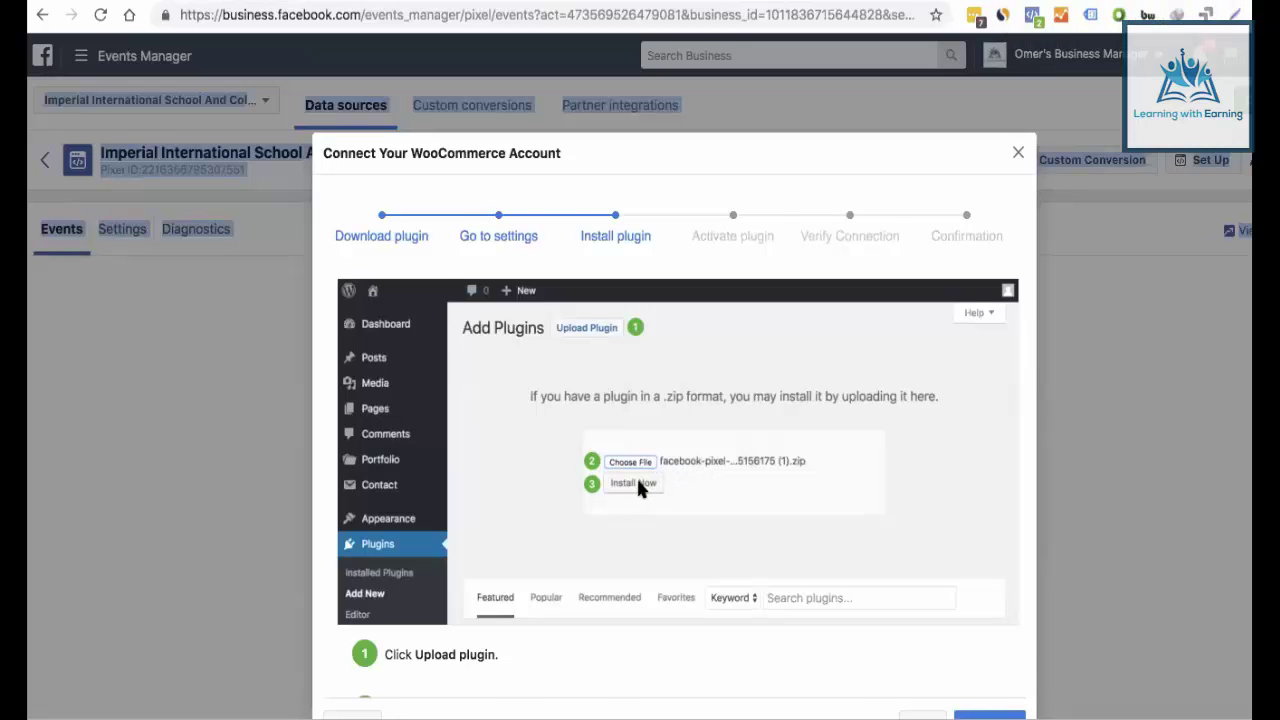
{"action": "scroll", "coordinate": [640, 488], "scroll_direction": "down", "scroll_amount": 3}
{"action": "scroll", "coordinate": [638, 482], "scroll_direction": "down", "scroll_amount": 1}
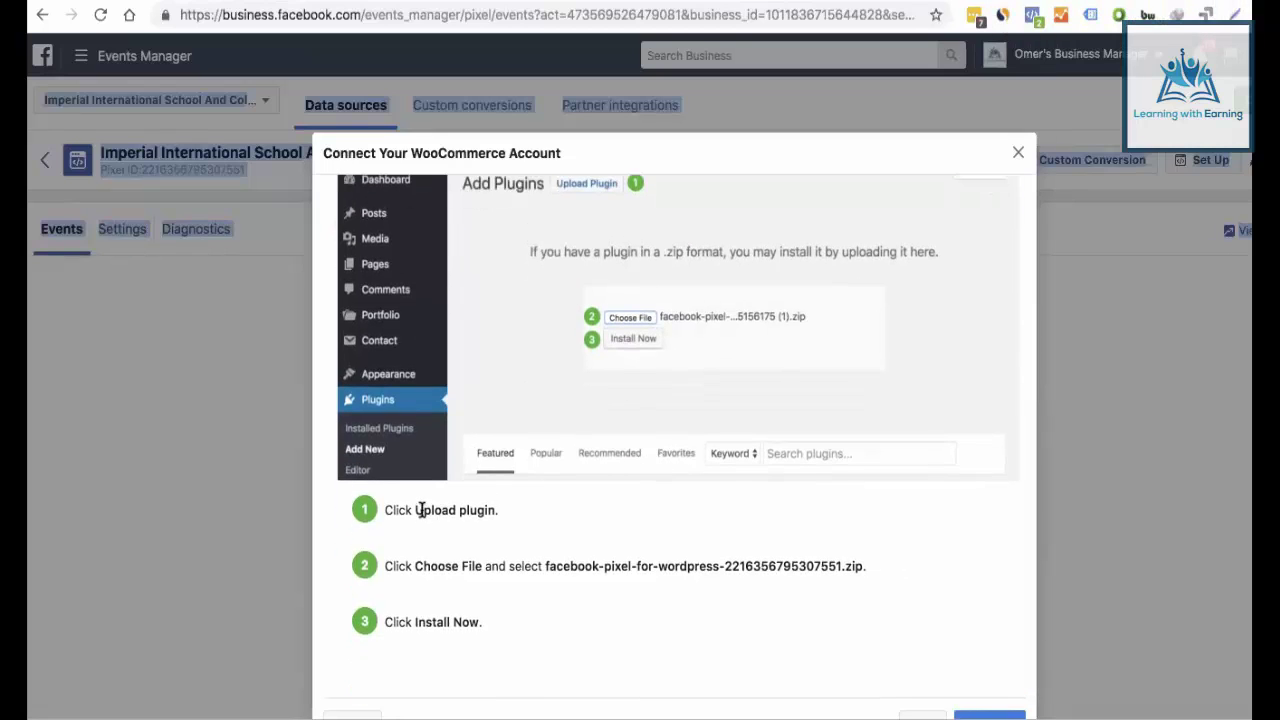
{"action": "scroll", "coordinate": [962, 606], "scroll_direction": "down", "scroll_amount": 2}
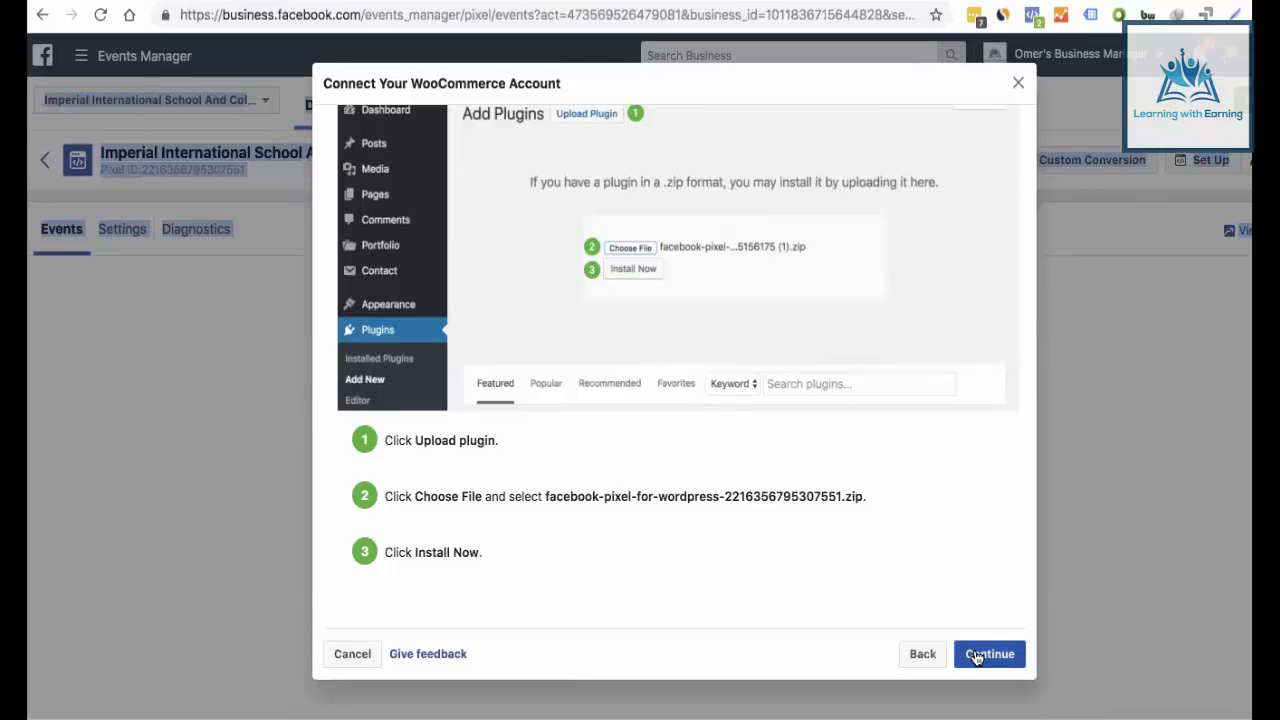
{"action": "left_click", "coordinate": [986, 655]}
{"action": "scroll", "coordinate": [658, 448], "scroll_direction": "down", "scroll_amount": 1}
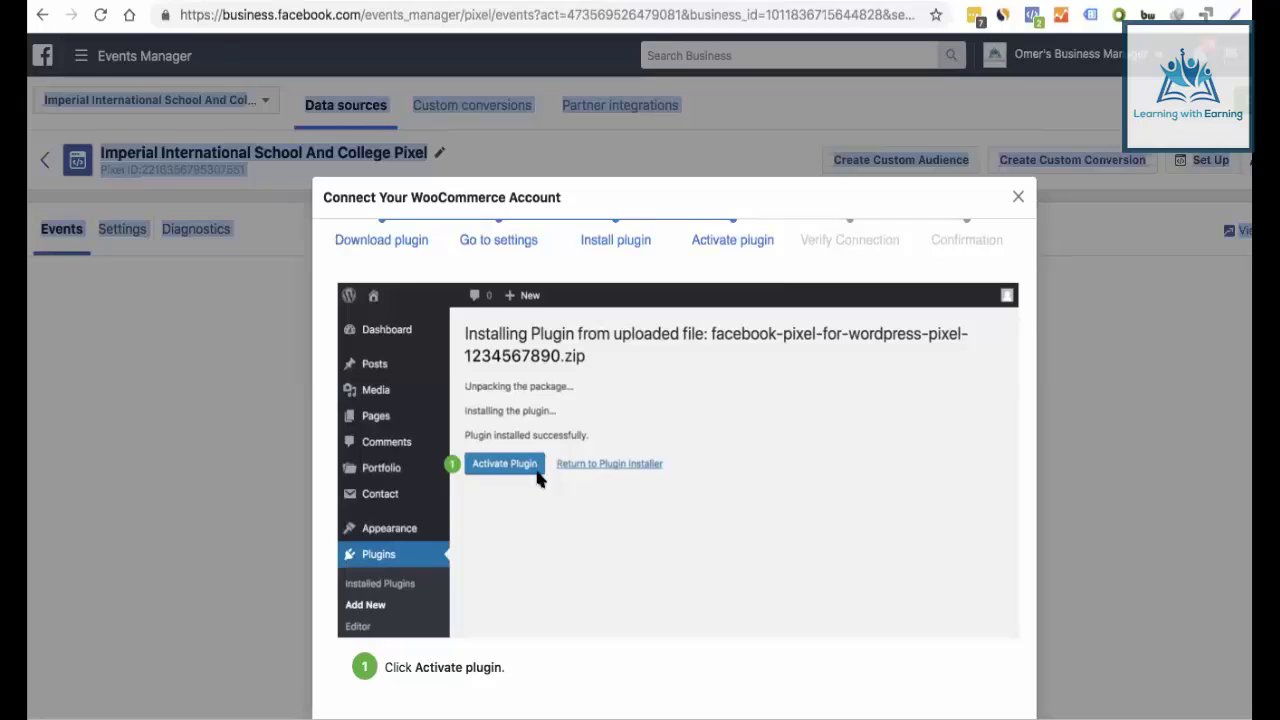
{"action": "scroll", "coordinate": [537, 478], "scroll_direction": "down", "scroll_amount": 2}
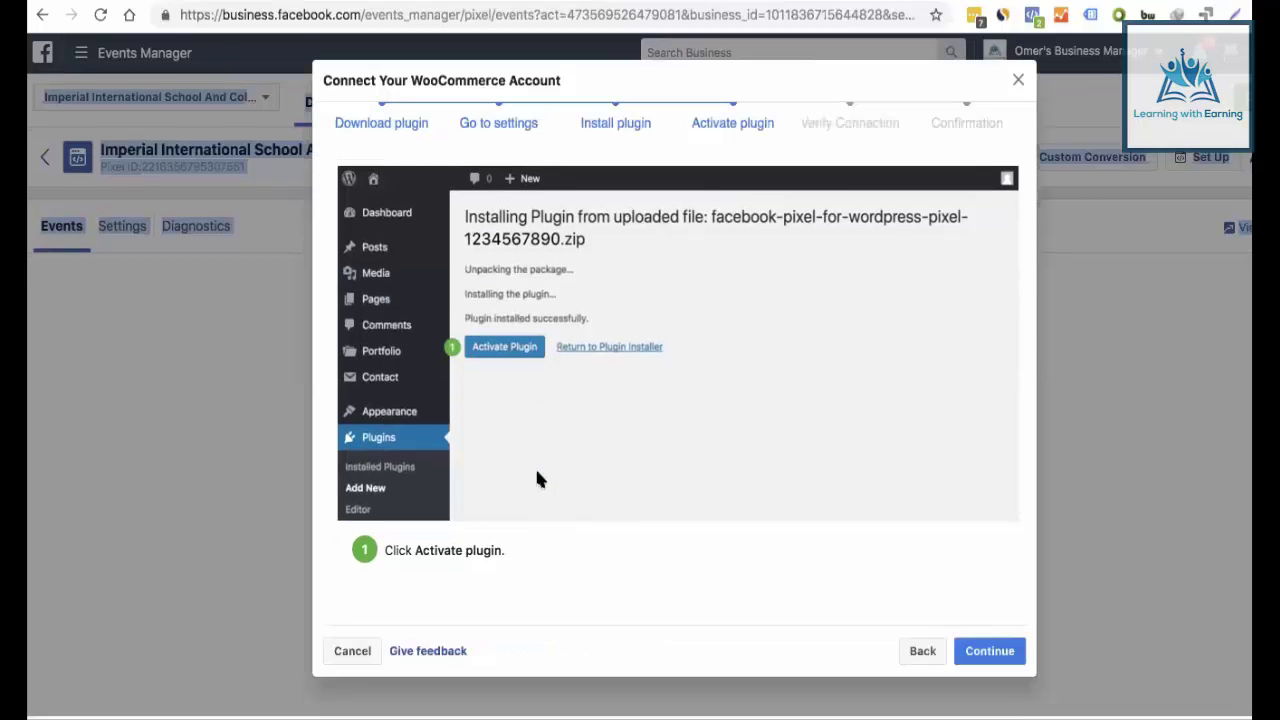
Step: Continue past the Verify Connection stage without verifying and close the WooCommerce setup at its Confirmation stage
{"action": "left_click", "coordinate": [985, 655]}
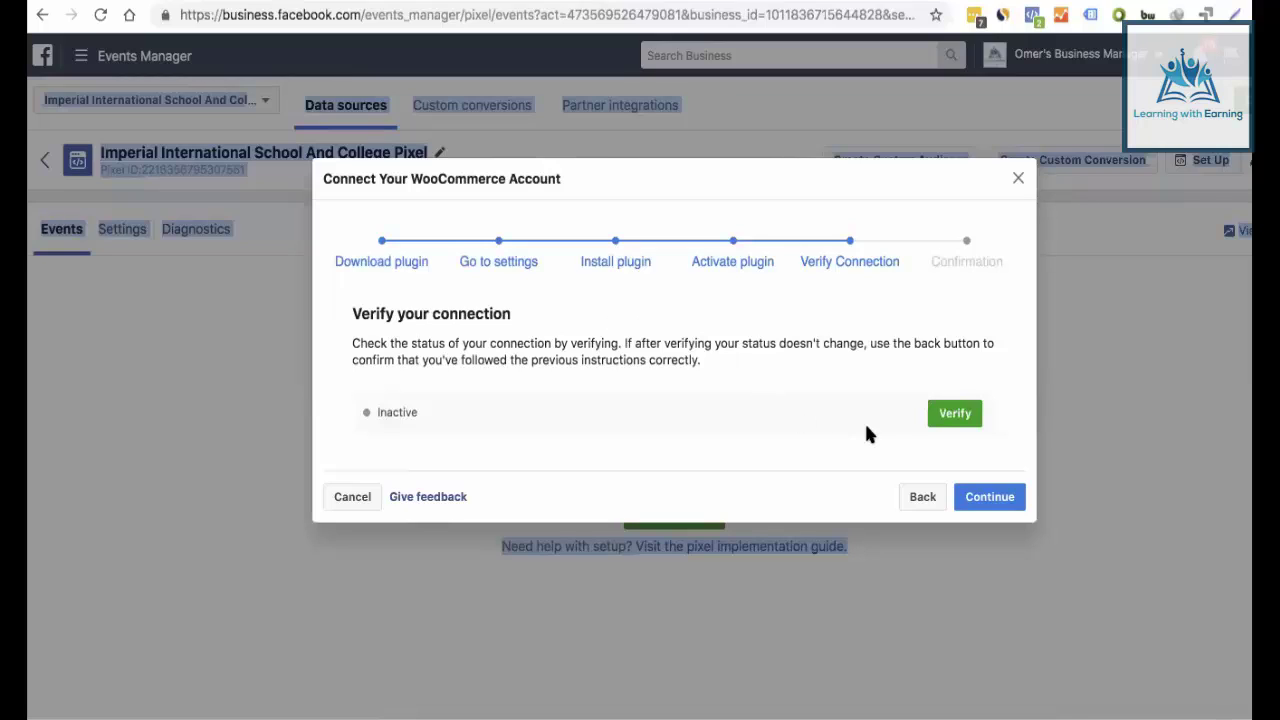
{"action": "left_click", "coordinate": [978, 496]}
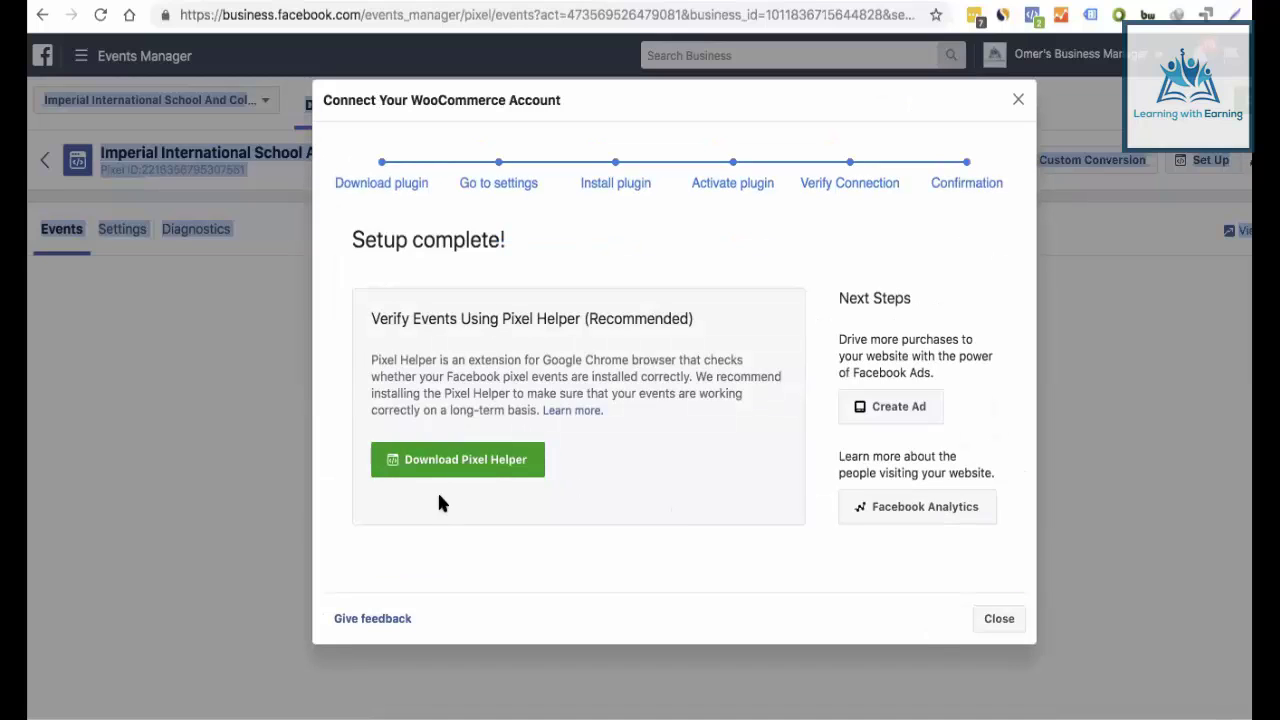
{"action": "left_click", "coordinate": [1017, 101]}
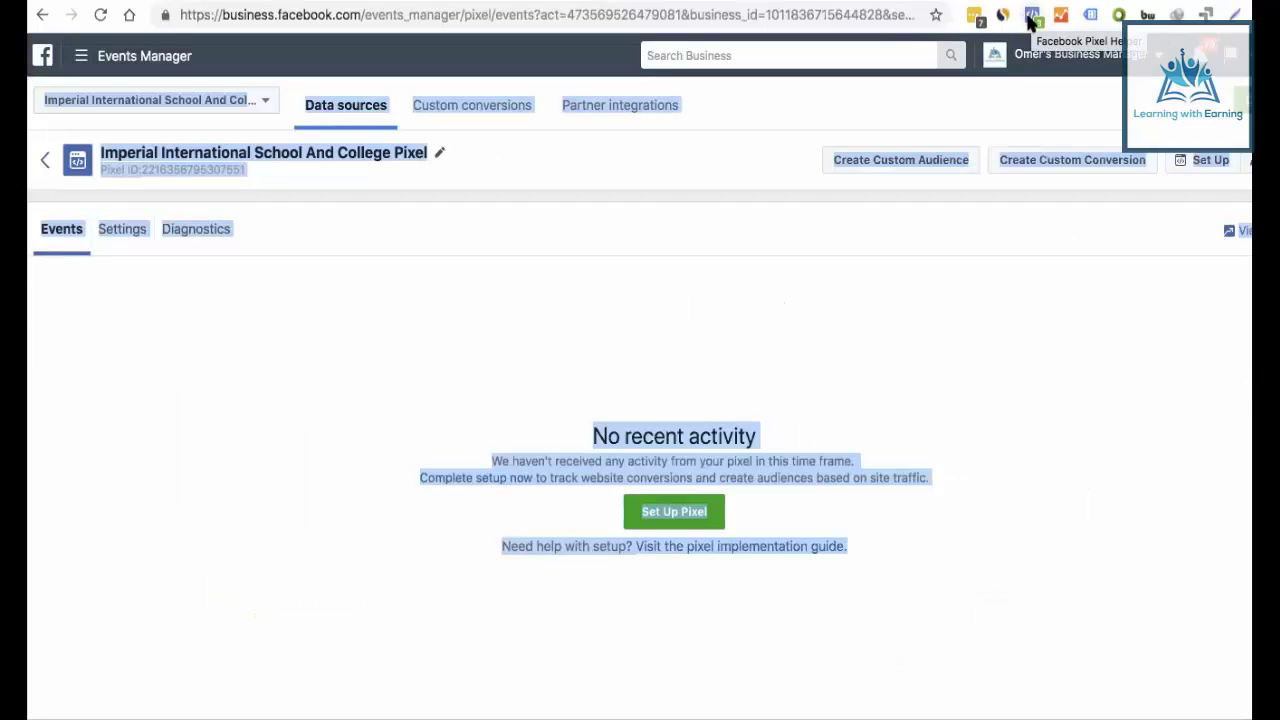
Step: Inspect the pixels Facebook Pixel Helper detects on the Events Manager page and on daraz.pk, opened in a new tab
{"action": "left_click", "coordinate": [1030, 18]}
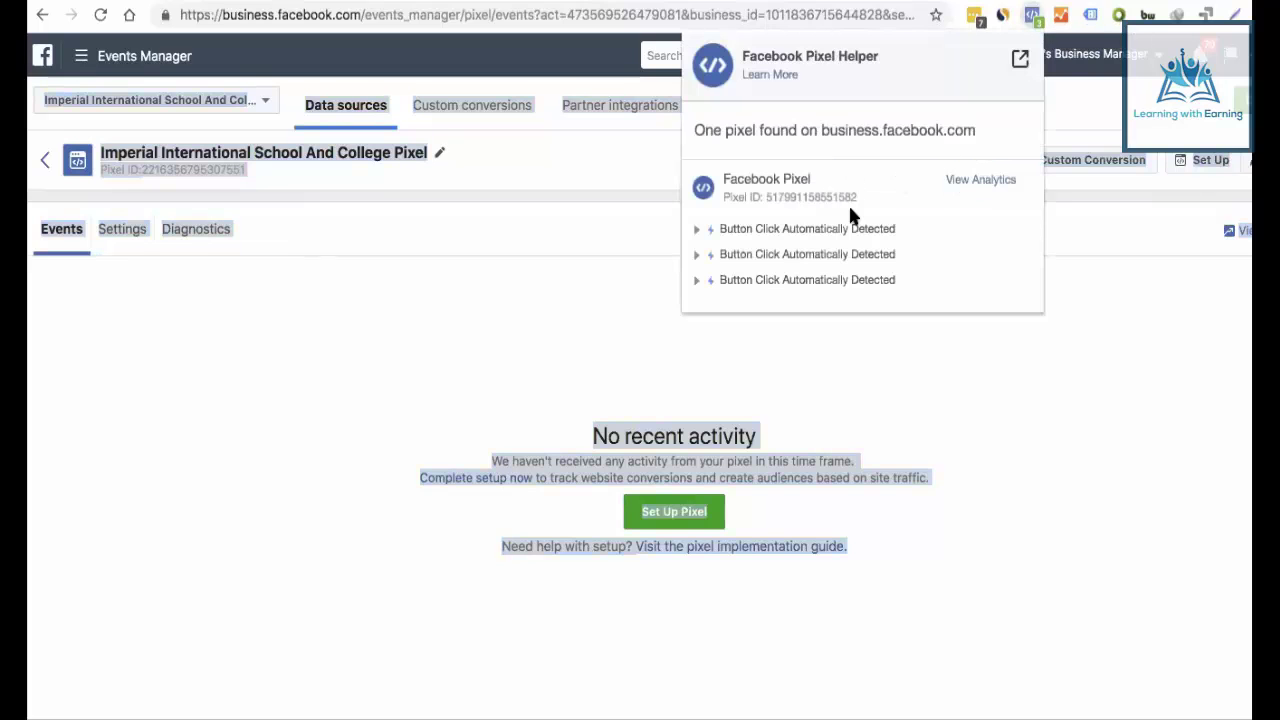
{"action": "left_click", "coordinate": [882, 320]}
{"action": "key", "text": "ctrl+t"}
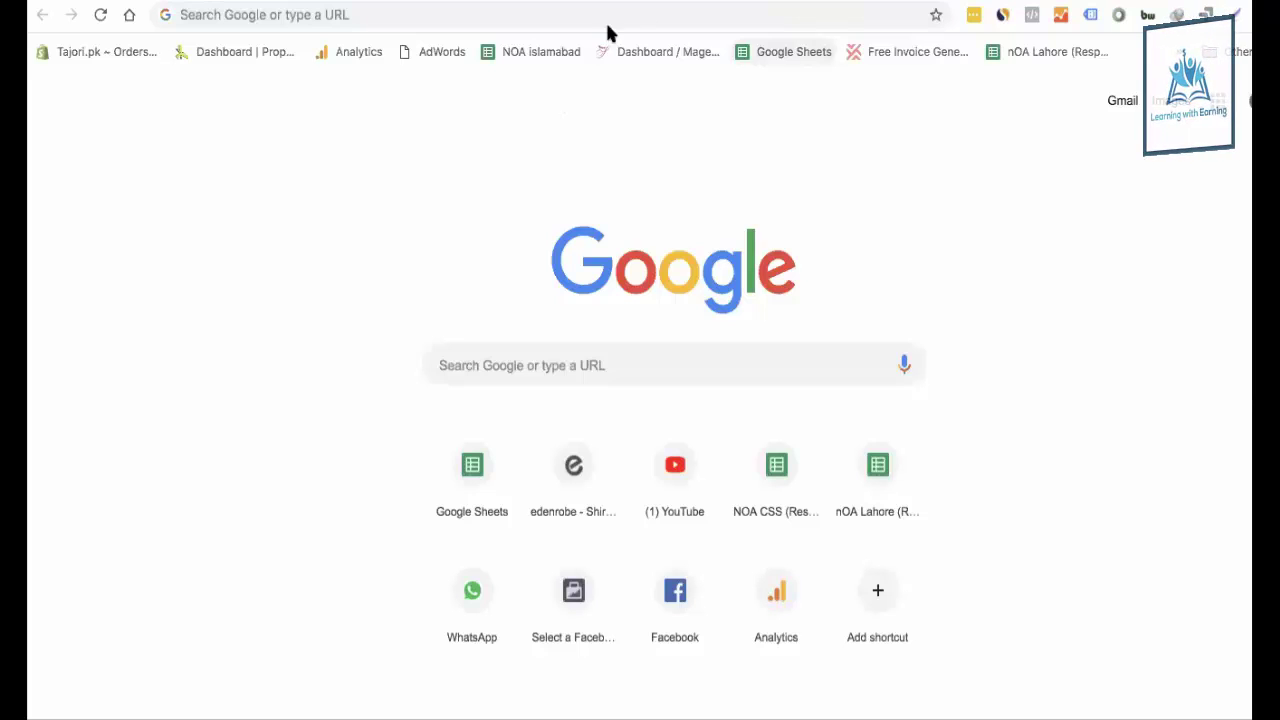
{"action": "left_click", "coordinate": [233, 14]}
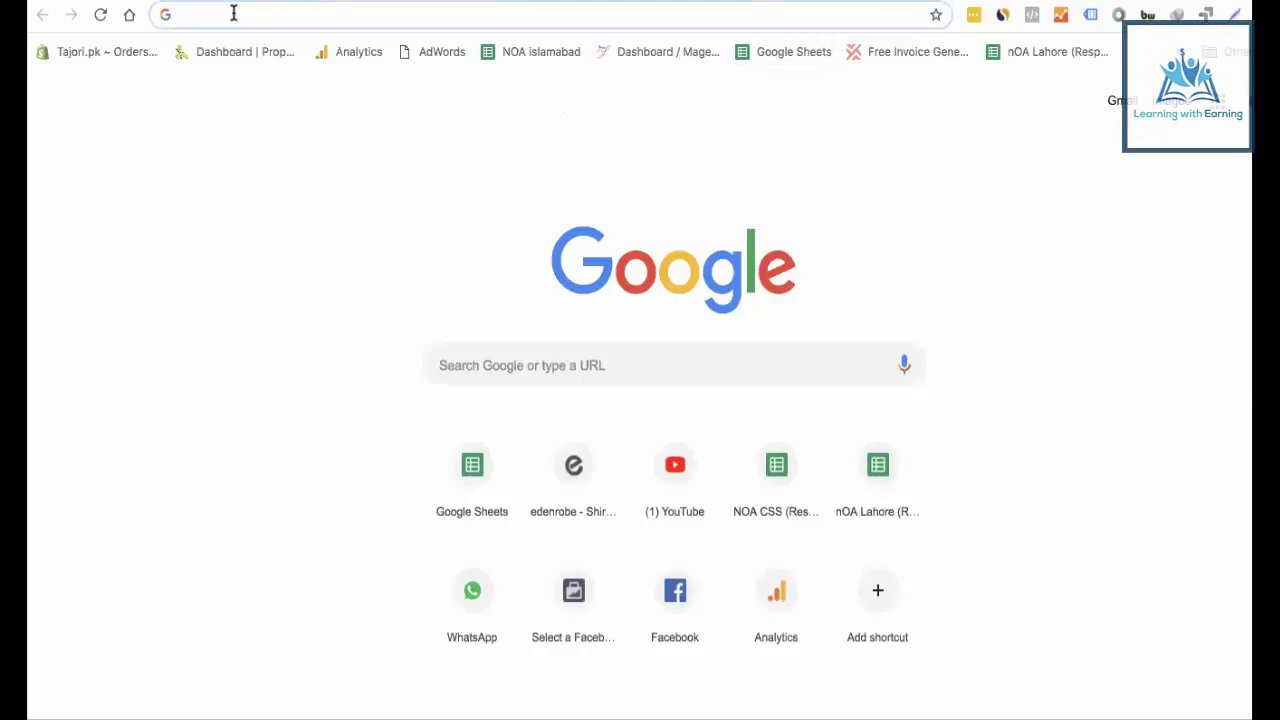
{"action": "type", "text": "daraz.pk"}
{"action": "key", "text": "Return"}
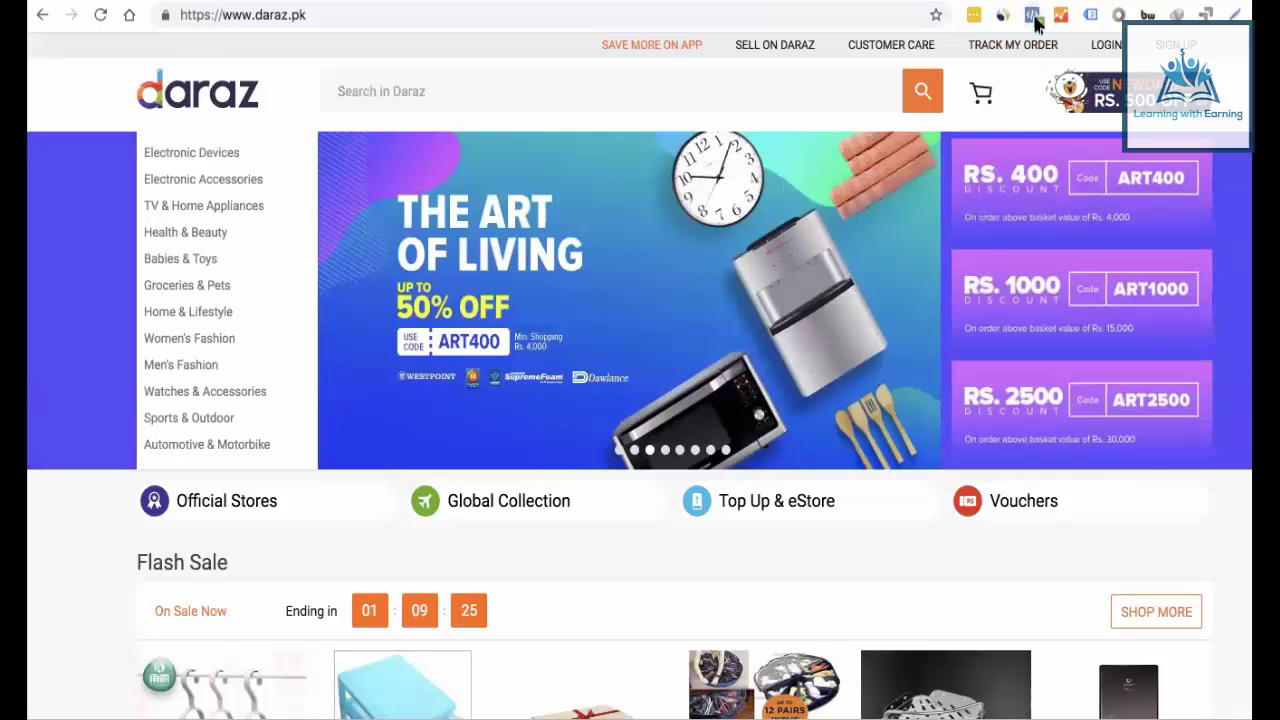
{"action": "left_click", "coordinate": [1034, 16]}
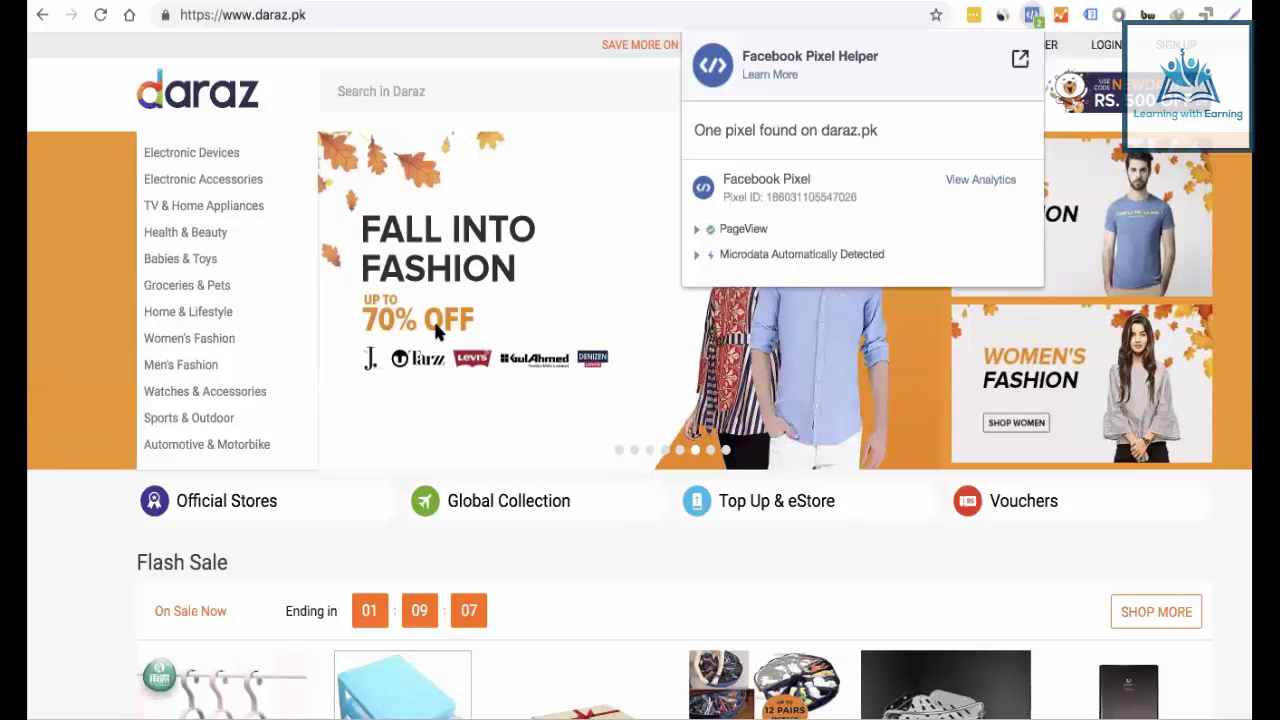
Step: Open the Mystery Box product from Daraz's Flash Sale section and keep the browser window with its product page in front
{"action": "scroll", "coordinate": [581, 434], "scroll_direction": "down", "scroll_amount": 1}
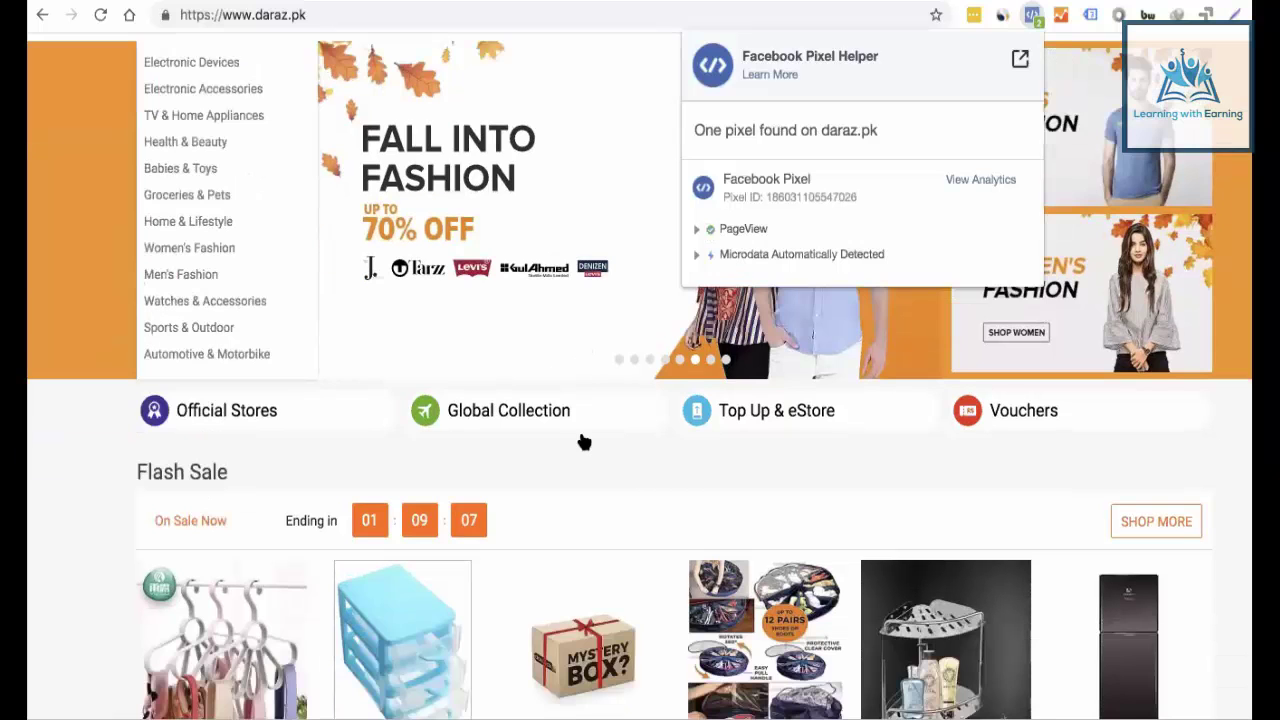
{"action": "scroll", "coordinate": [584, 442], "scroll_direction": "down", "scroll_amount": 2}
{"action": "left_click", "coordinate": [583, 441]}
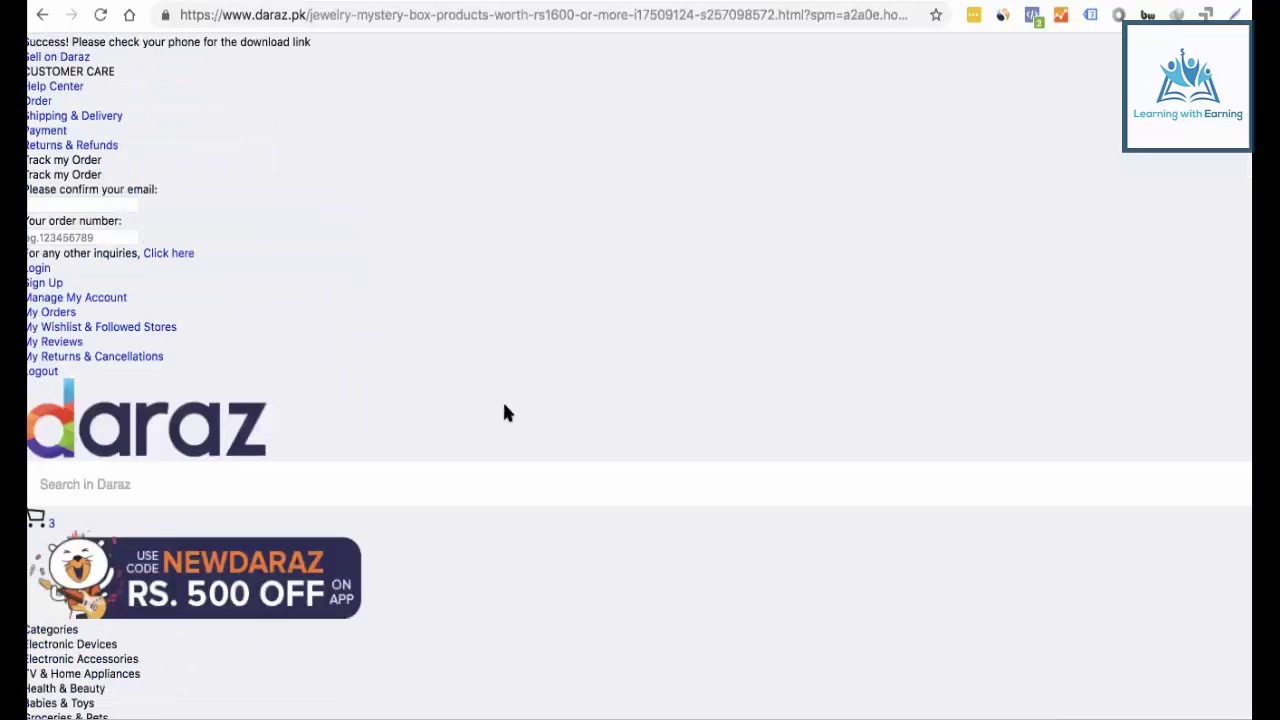
{"action": "key", "text": "ctrl+Up"}
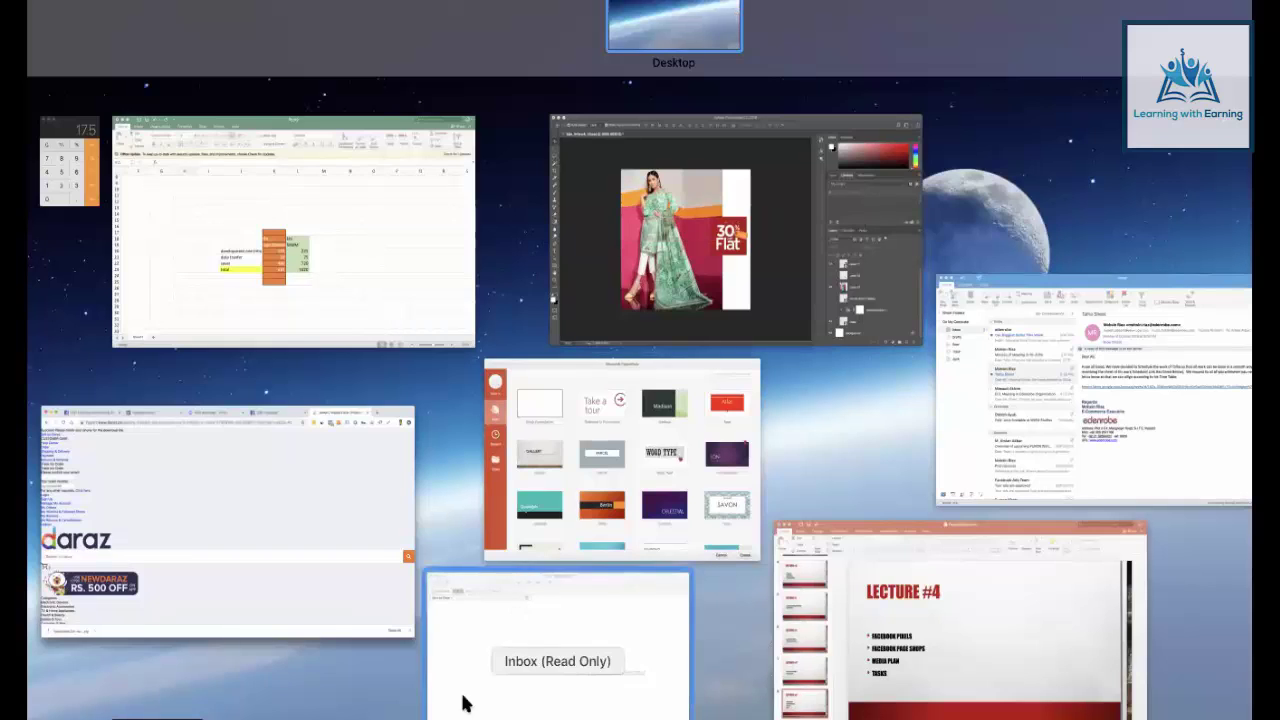
{"action": "left_click", "coordinate": [270, 482]}
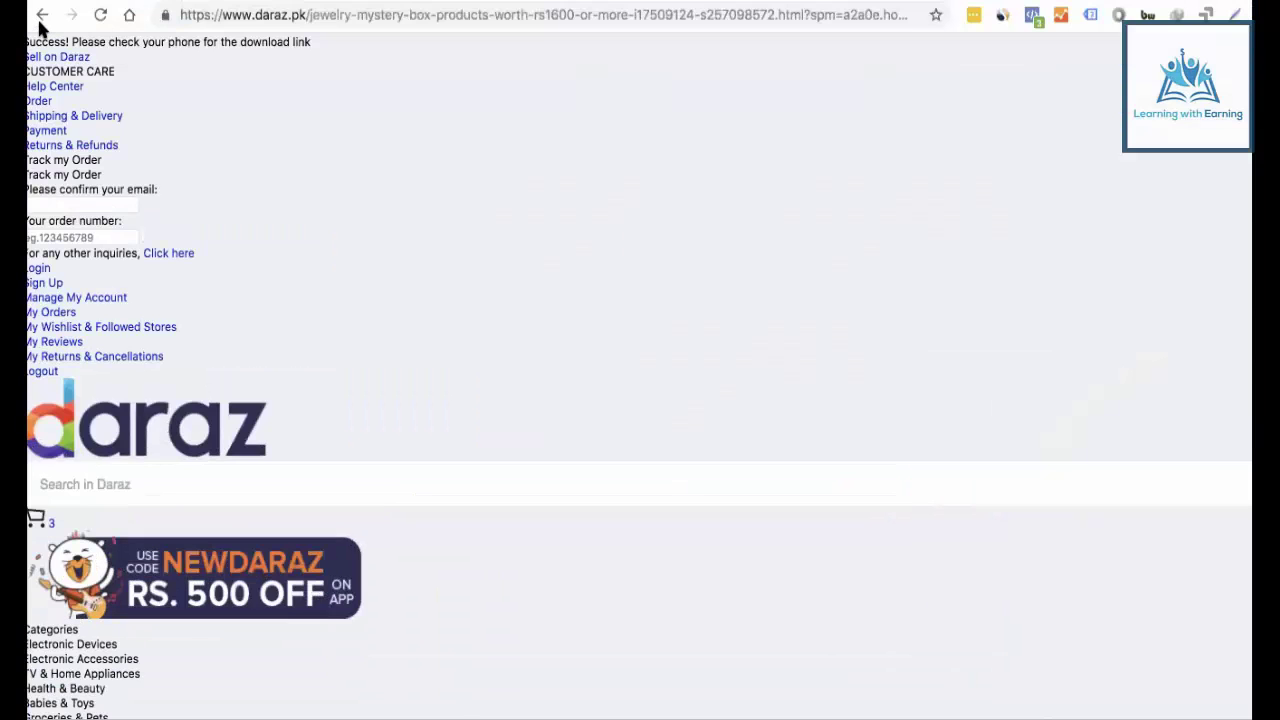